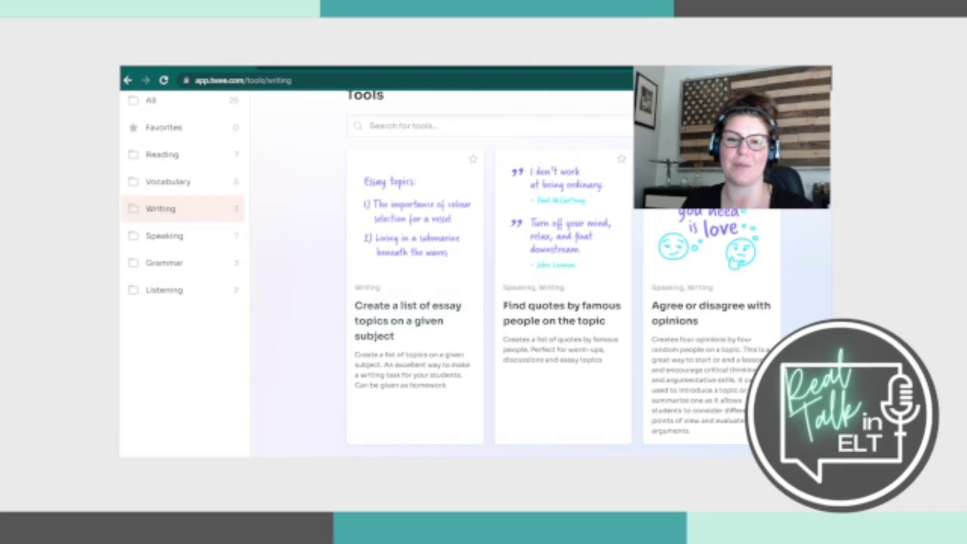
# Open the tool for creating a list of essay topics and enter "central-bank digital currencies" as the subject
pyautogui.click(410, 321)
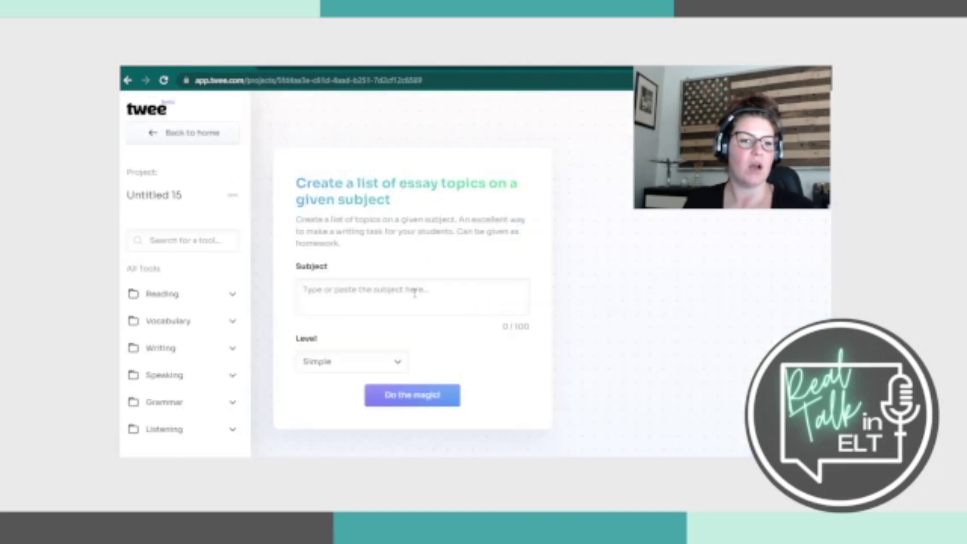
pyautogui.click(414, 293)
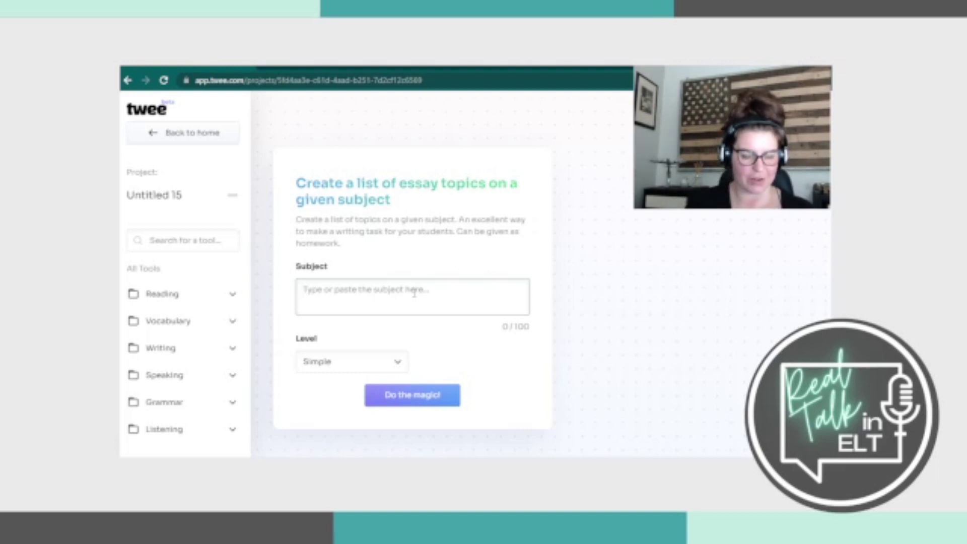
pyautogui.write('central ')
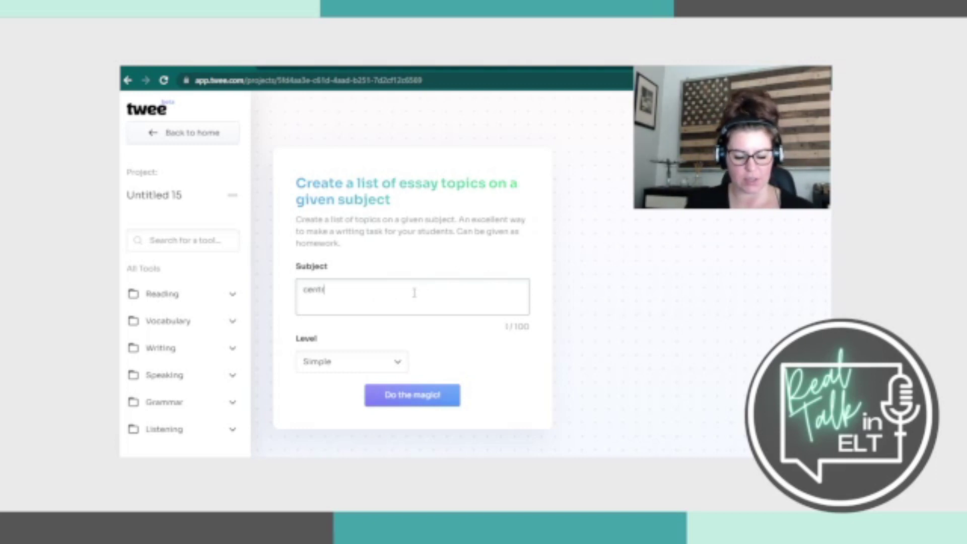
pyautogui.write('bank')
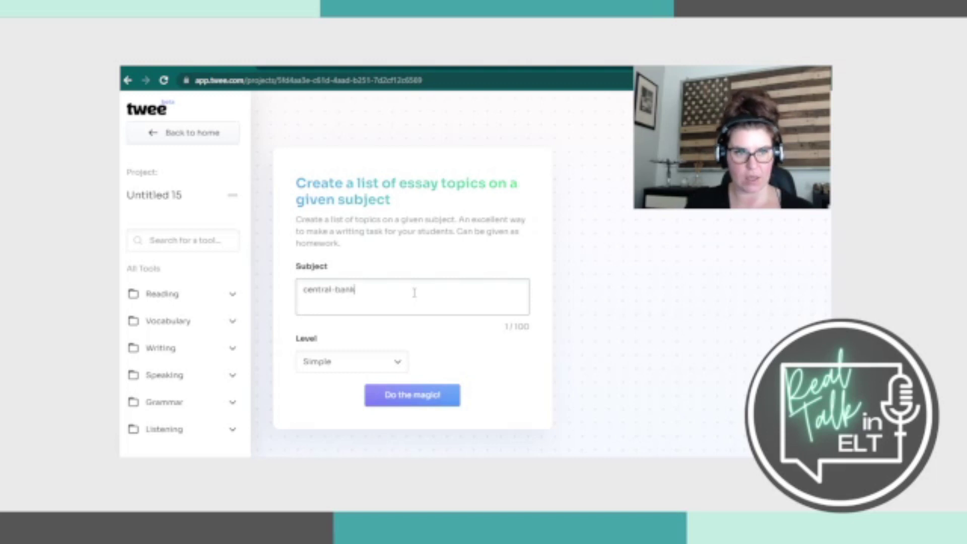
pyautogui.write(' digi')
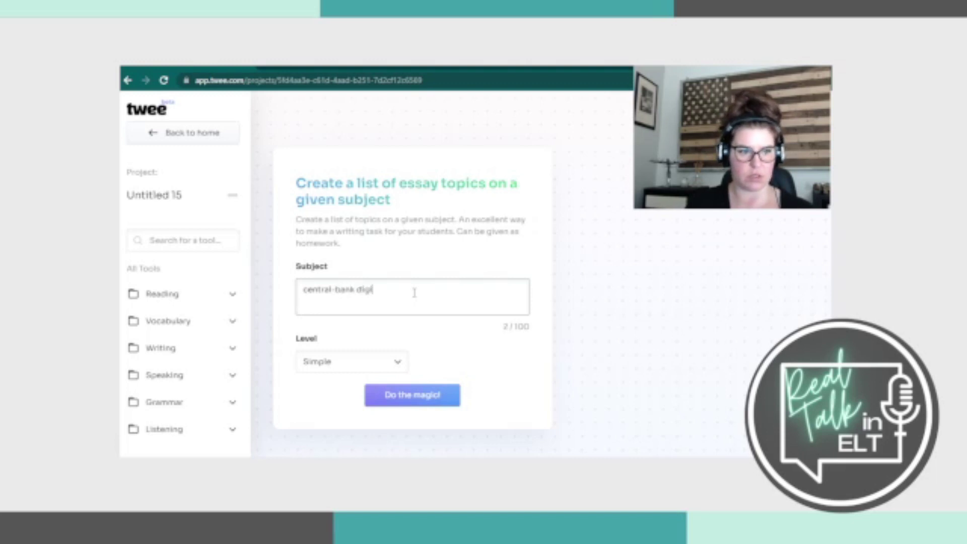
pyautogui.write('tal currenc')
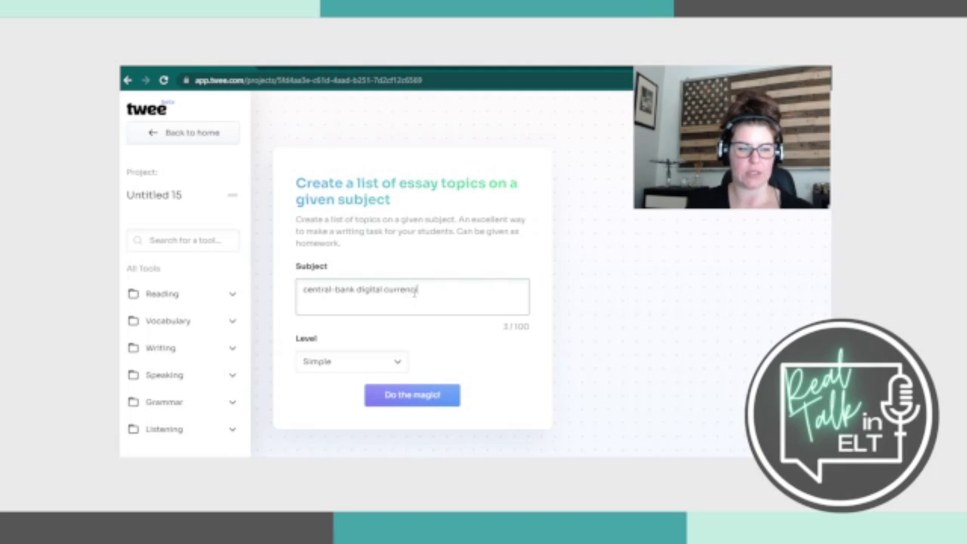
pyautogui.write('ies')
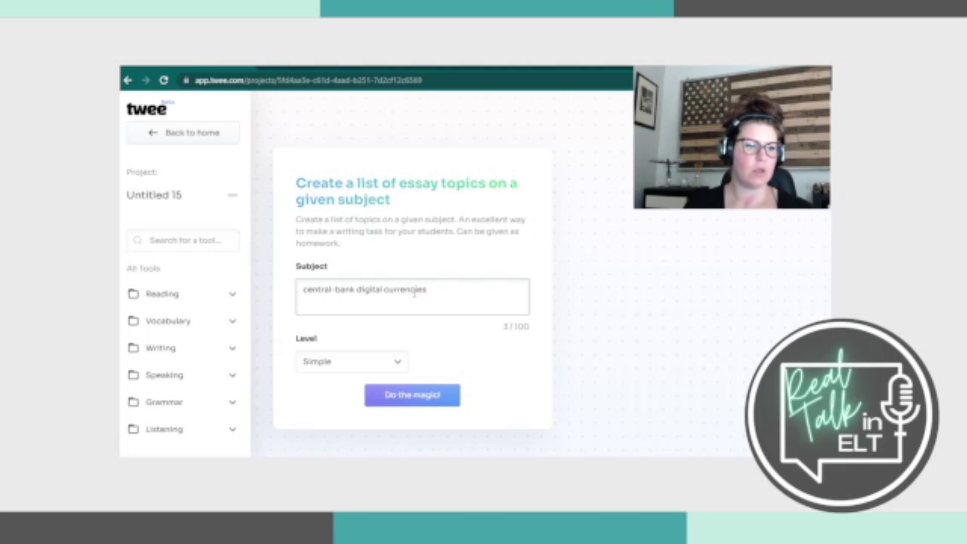
# Generate the essay topics with the level kept at Simple
pyautogui.scroll(-1, 387, 313)
pyautogui.click(394, 338)
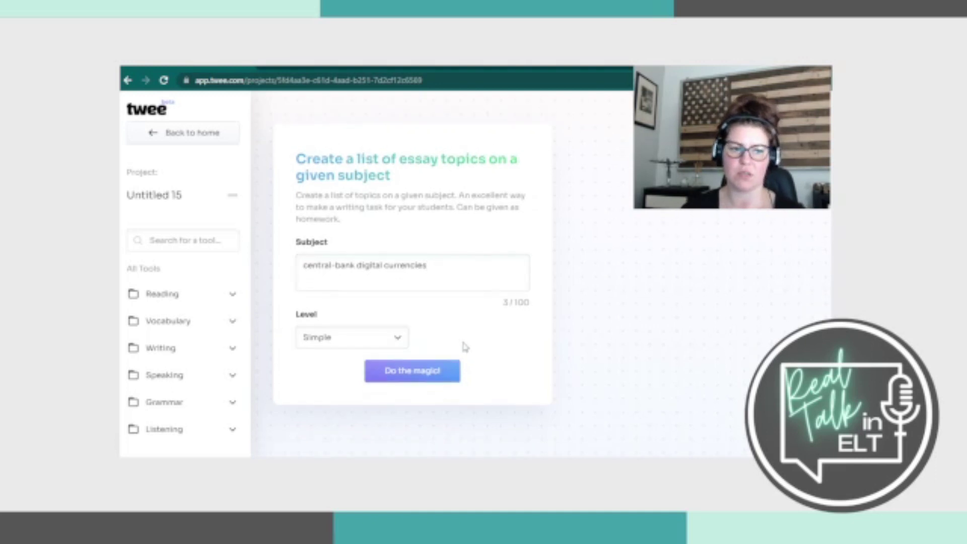
pyautogui.click(446, 373)
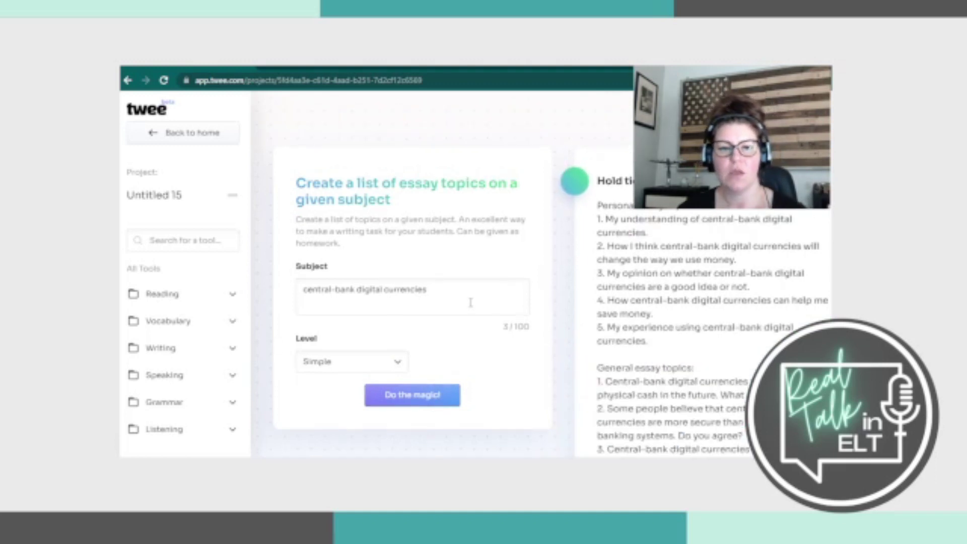
# Read through the generated personal and general essay topics on central-bank digital currencies
pyautogui.scroll(-3, 470, 308)
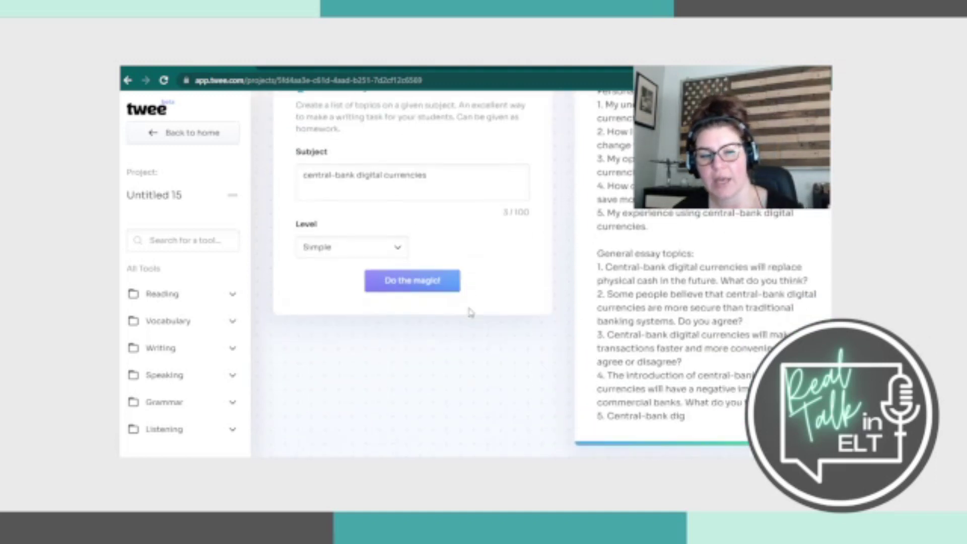
pyautogui.scroll(3, 470, 313)
pyautogui.scroll(-5, 469, 317)
pyautogui.scroll(5, 468, 319)
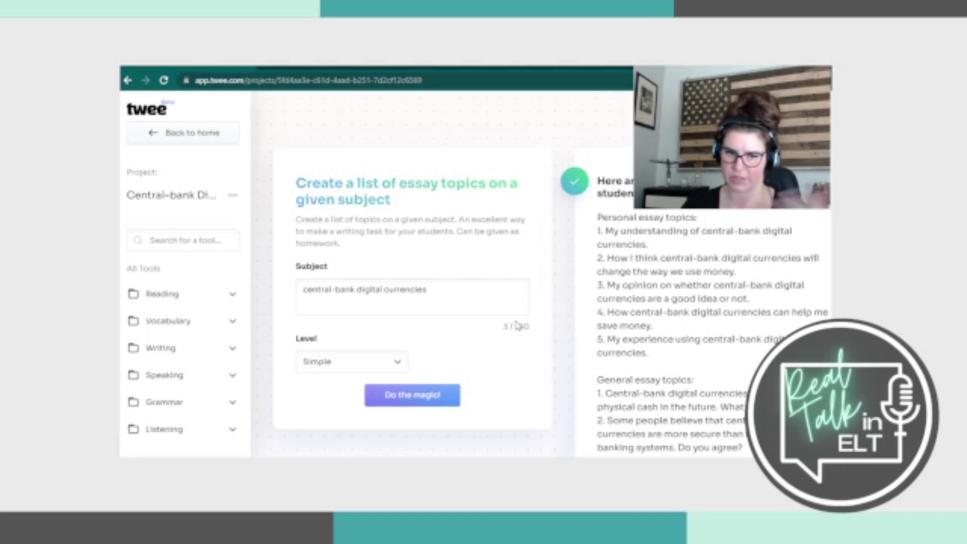
pyautogui.scroll(-2, 517, 325)
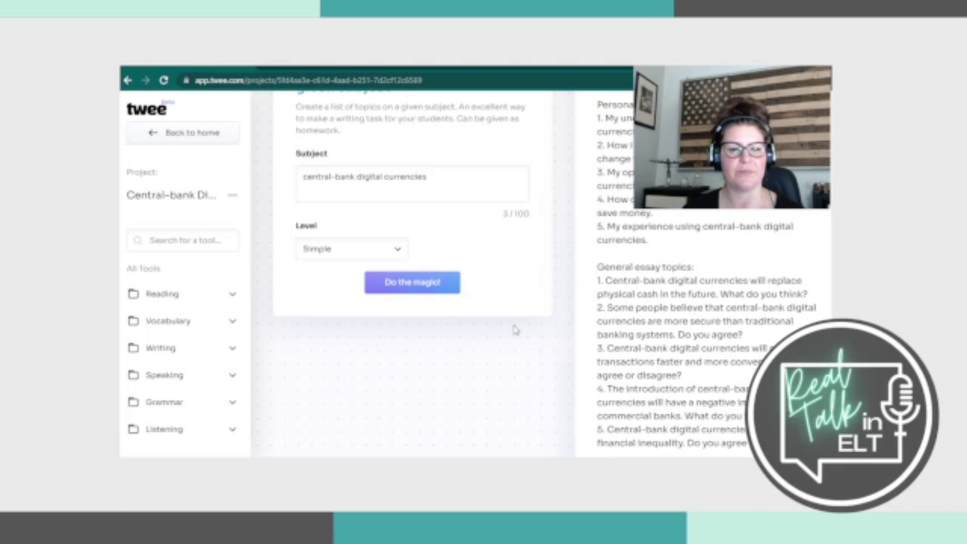
pyautogui.scroll(-1, 515, 330)
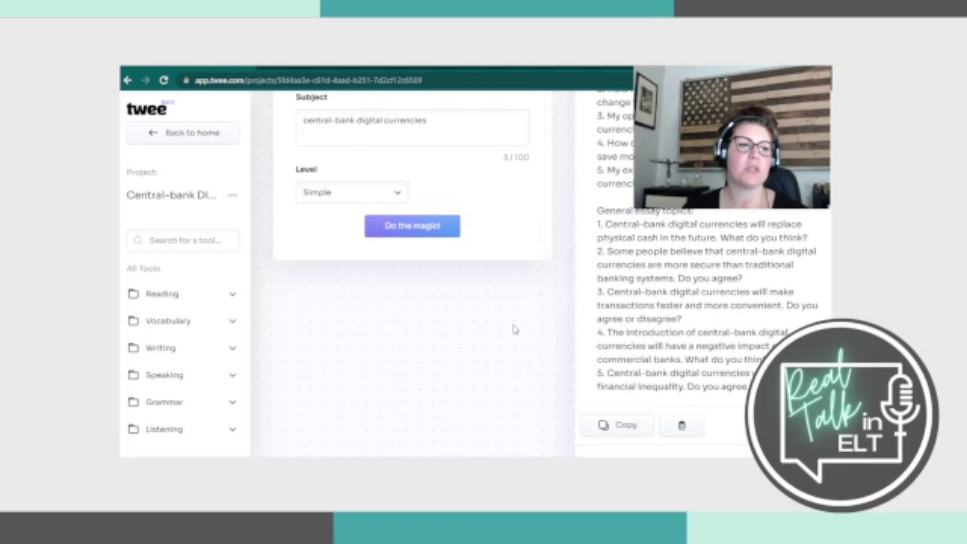
pyautogui.scroll(3, 419, 327)
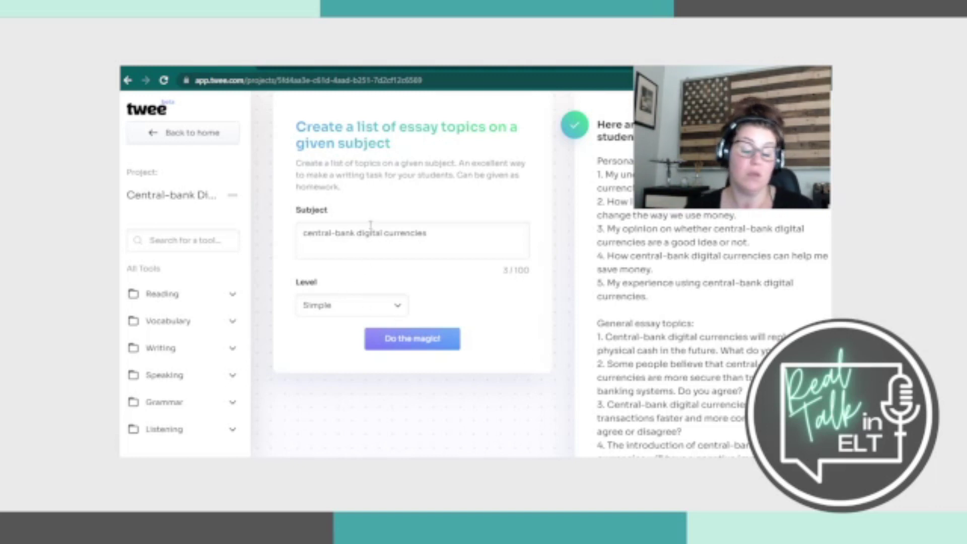
pyautogui.scroll(1, 603, 248)
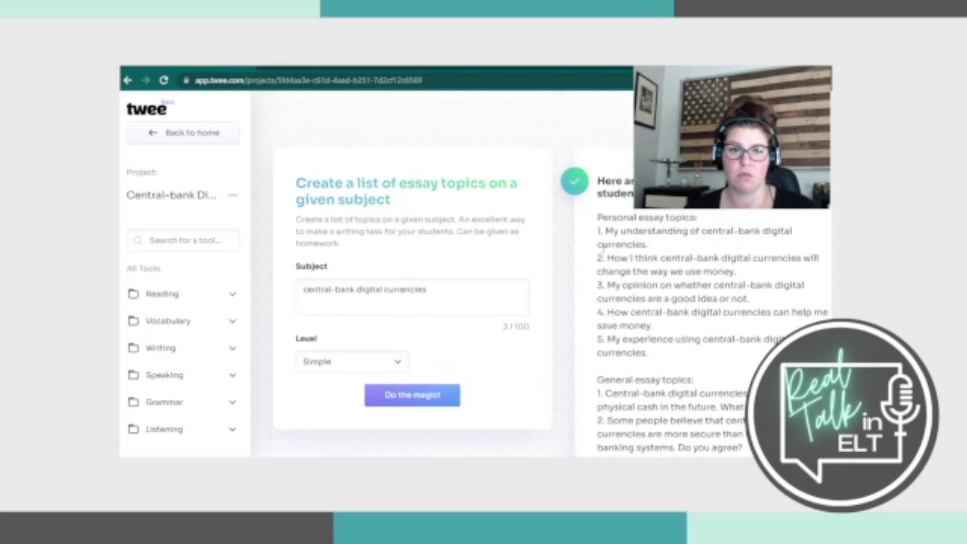
pyautogui.scroll(-1, 547, 212)
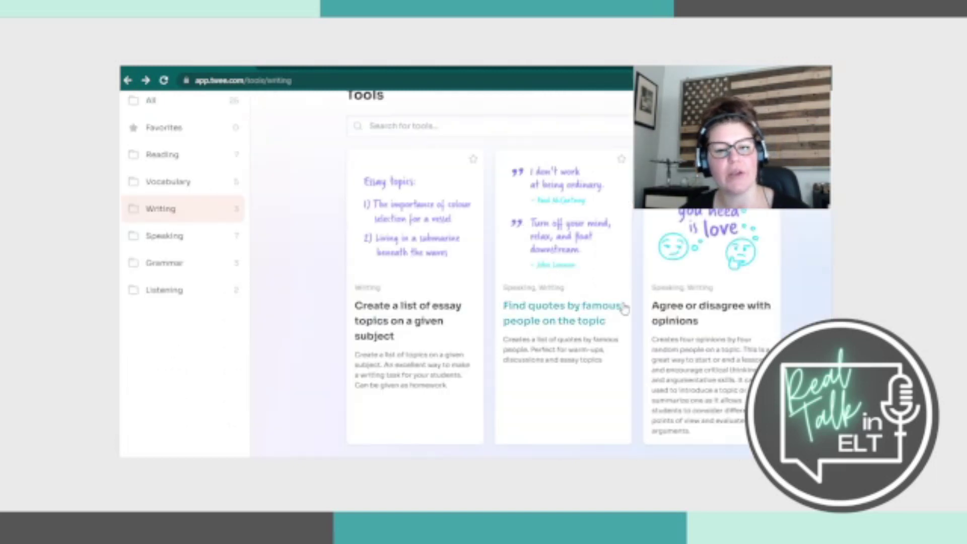
# Open the tool for finding quotes by famous people and generate quotes on the topic "education"
pyautogui.click(604, 327)
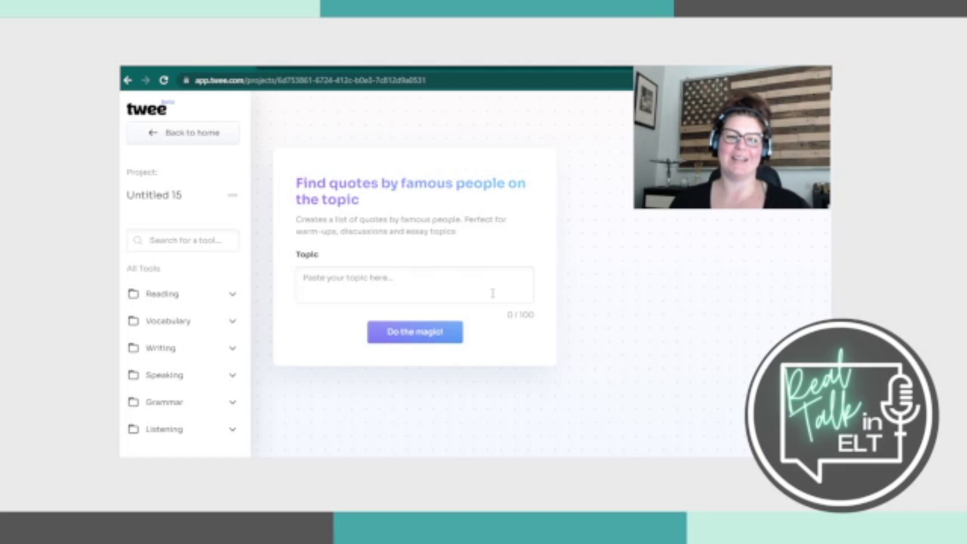
pyautogui.click(384, 276)
pyautogui.write('education')
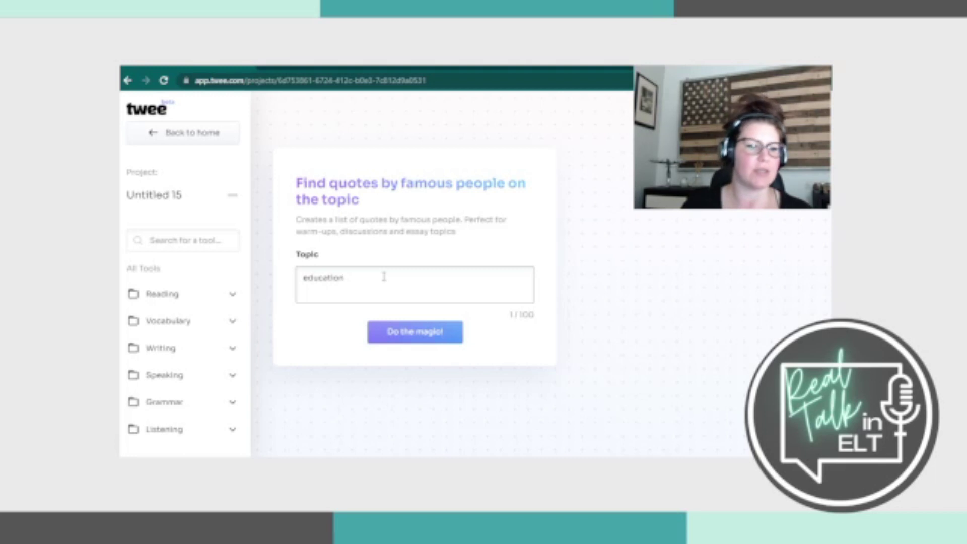
pyautogui.click(412, 333)
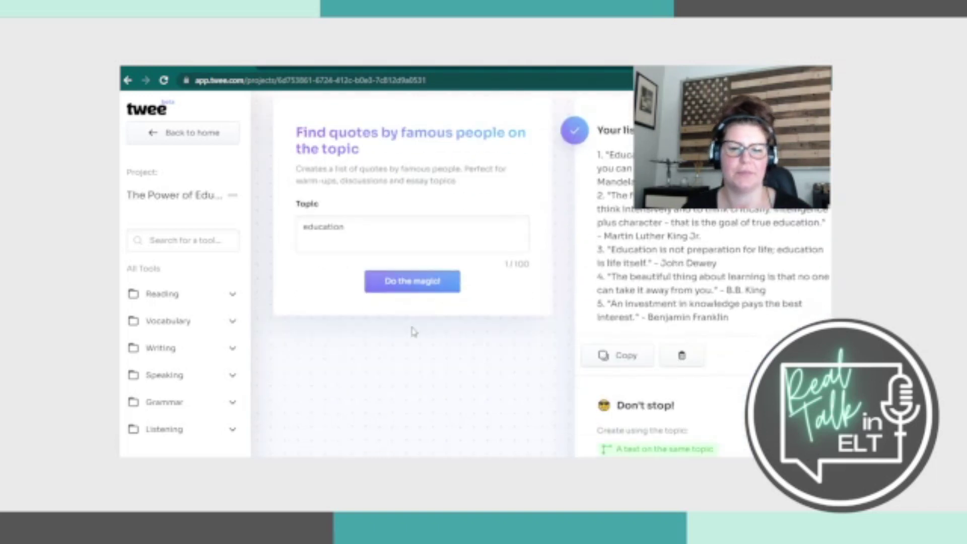
# Replace the quote topic with "women's equality" and generate a new list of quotes
pyautogui.scroll(1, 510, 341)
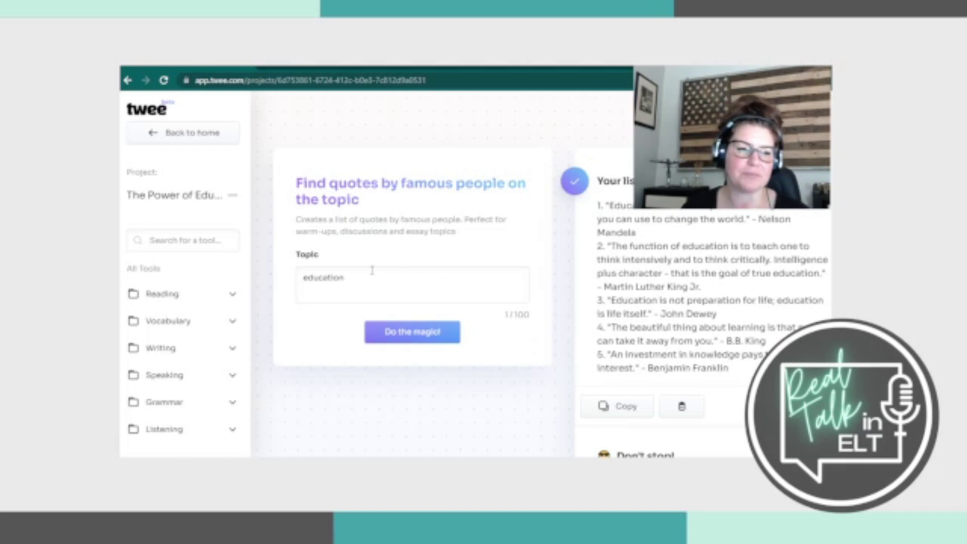
pyautogui.moveTo(374, 270); pyautogui.dragTo(252, 277)
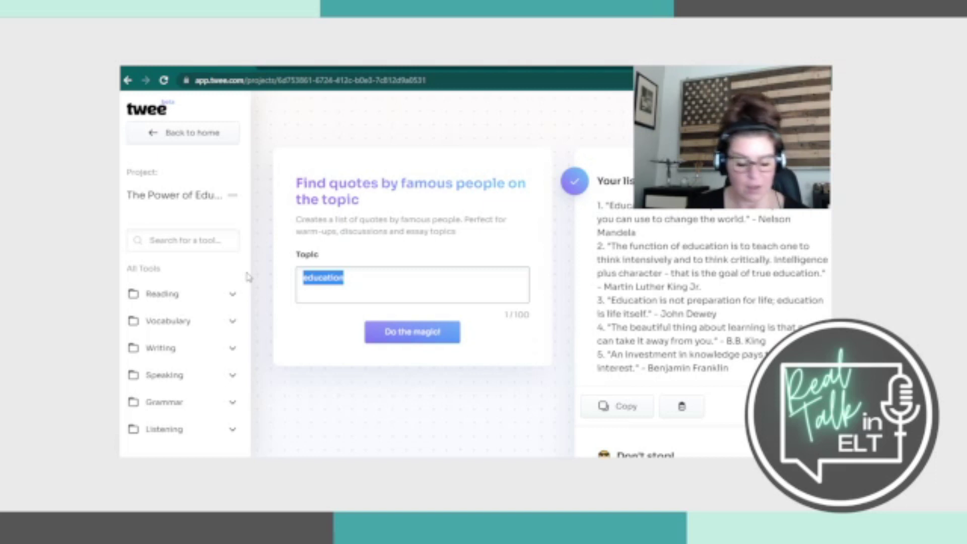
pyautogui.write('women')
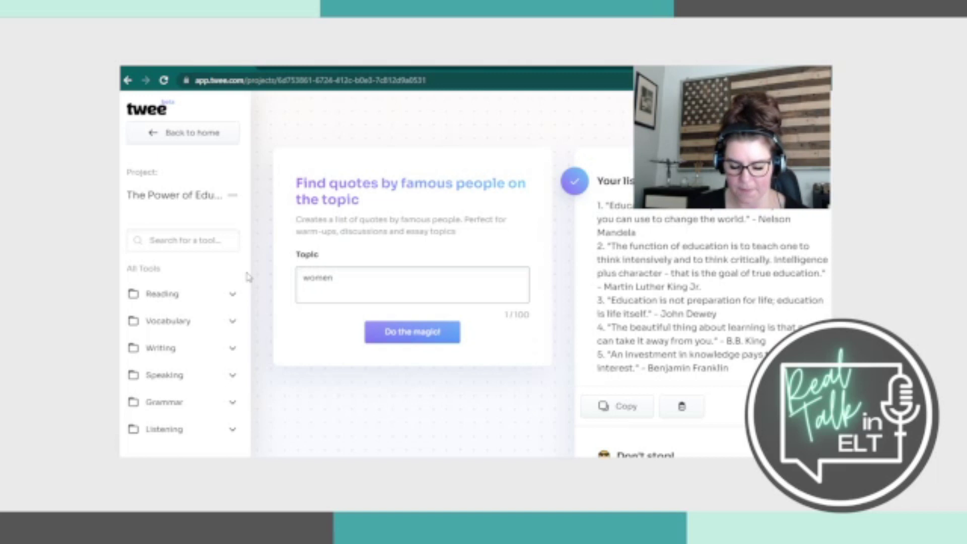
pyautogui.write("'s equality")
pyautogui.press('Return')
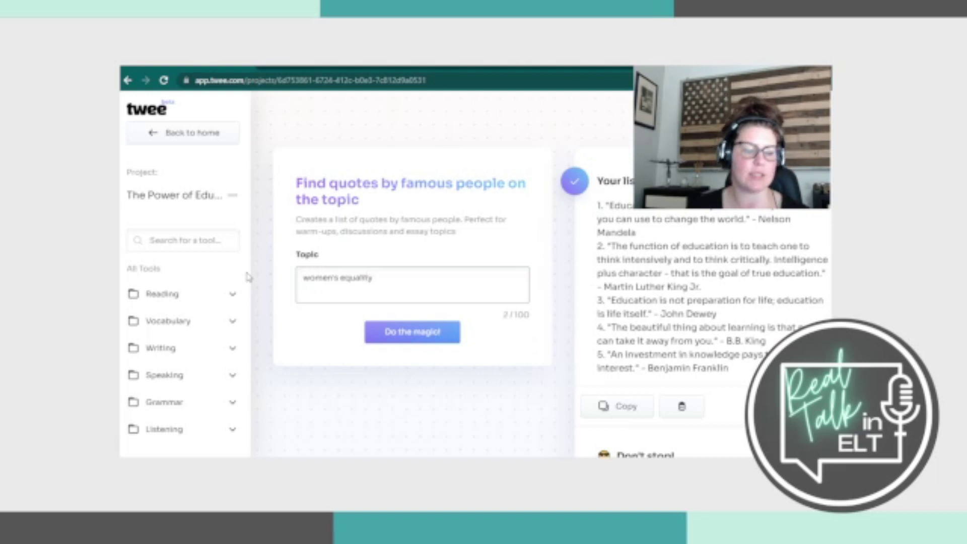
pyautogui.click(406, 334)
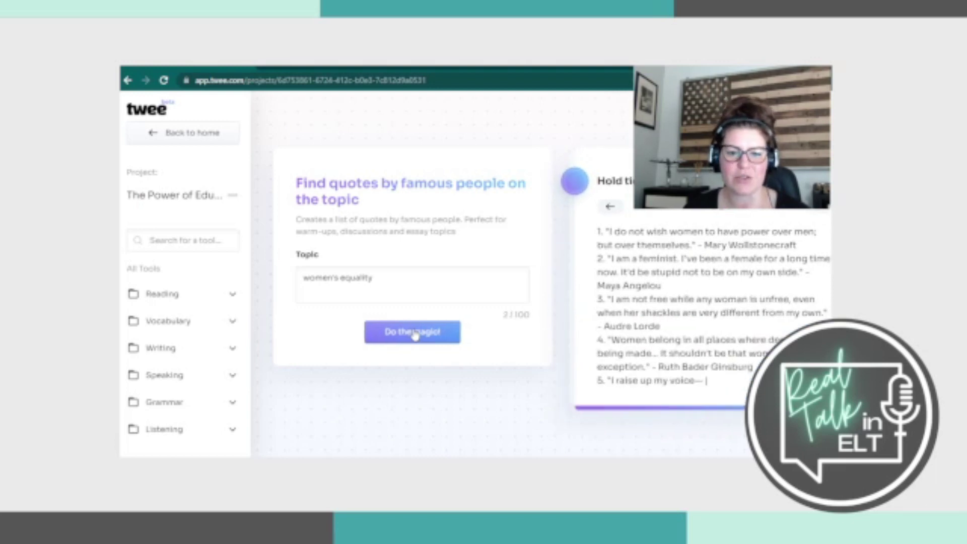
pyautogui.scroll(-1, 414, 335)
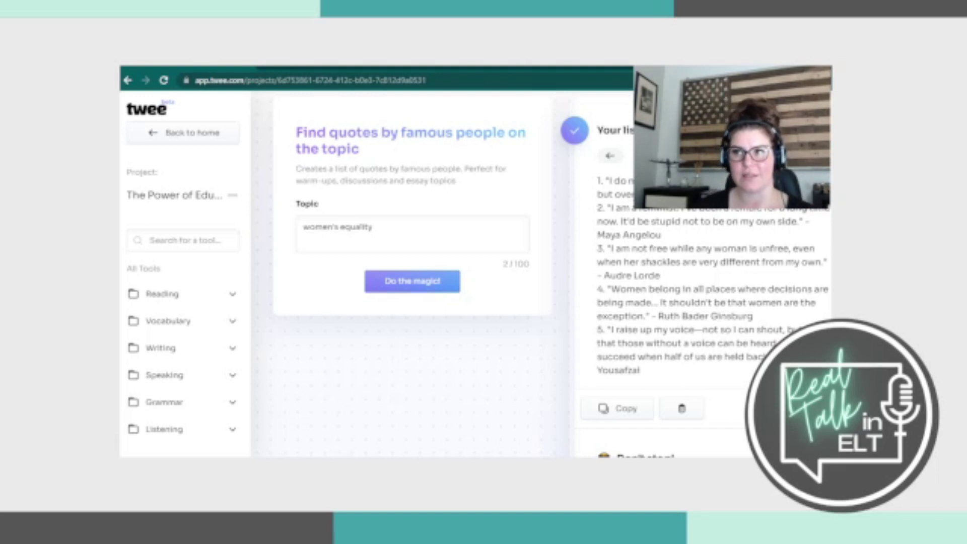
pyautogui.scroll(1, 689, 224)
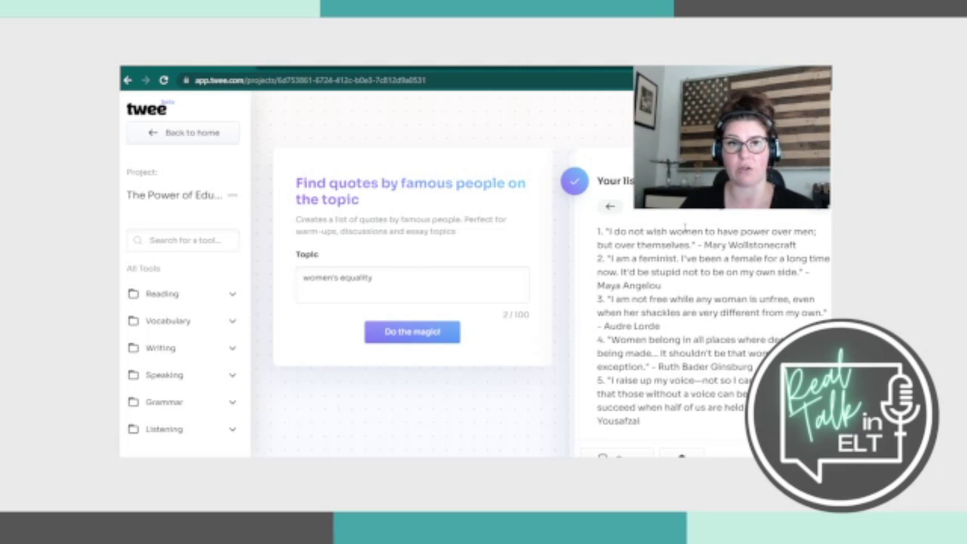
# Return to the writing tools, open Agree or disagree with opinions, and generate opinions on "central-bank digital currencies"
pyautogui.click(128, 80)
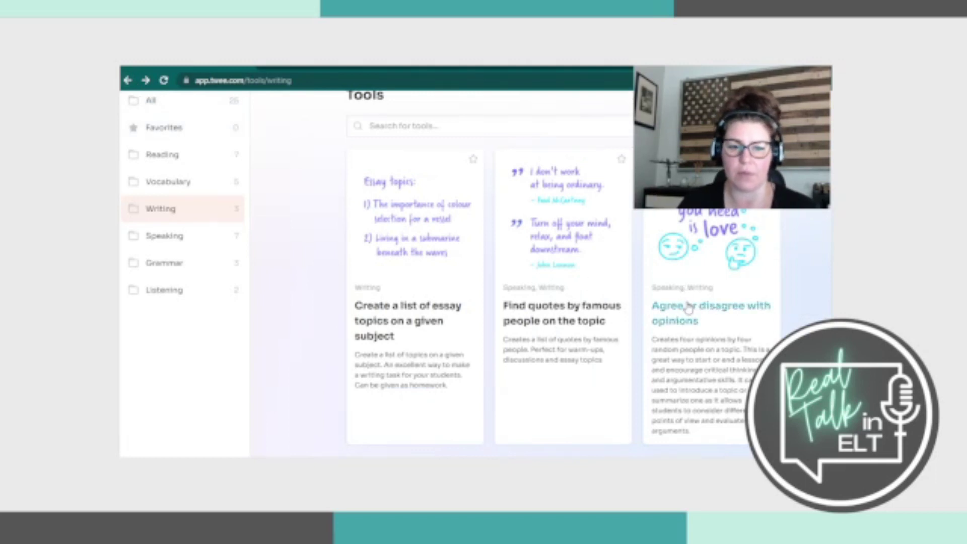
pyautogui.click(689, 308)
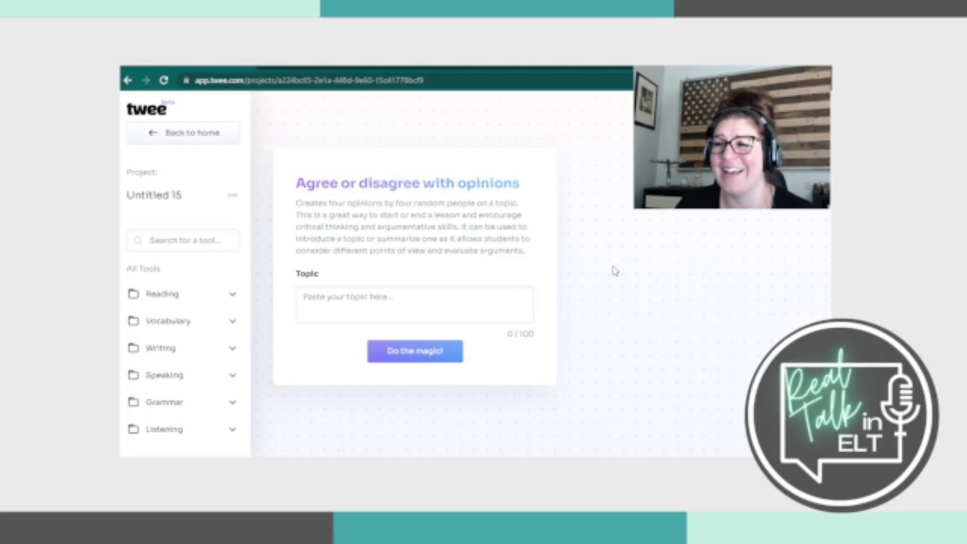
pyautogui.click(335, 300)
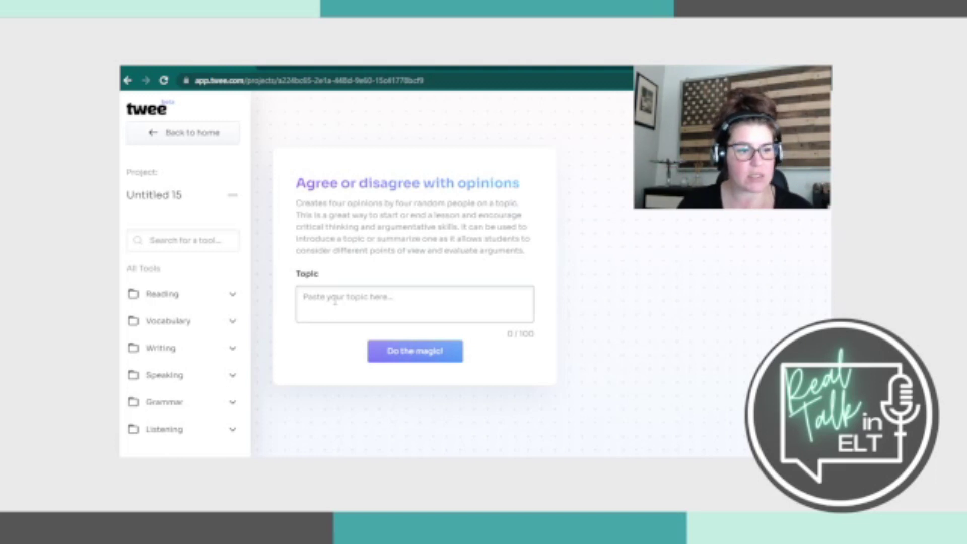
pyautogui.write('cent')
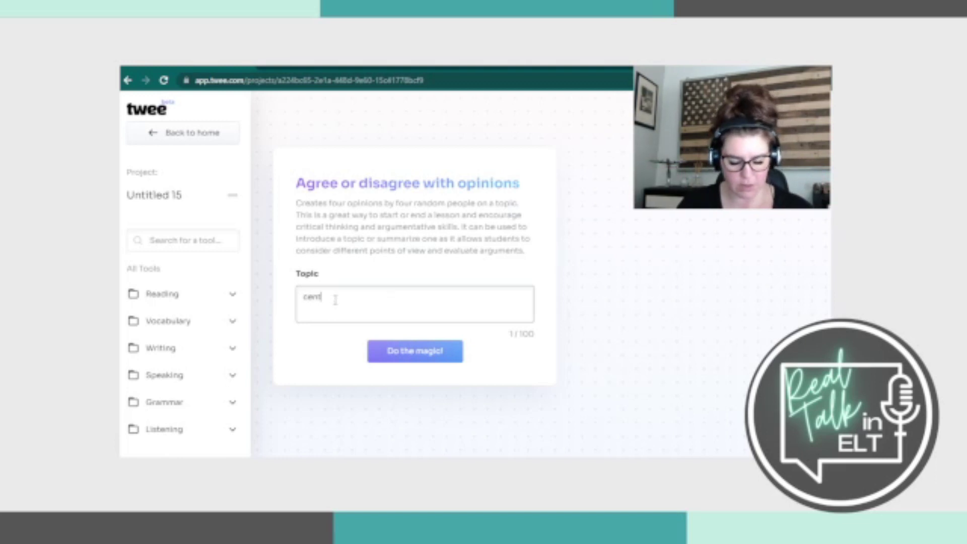
pyautogui.write('ral park')
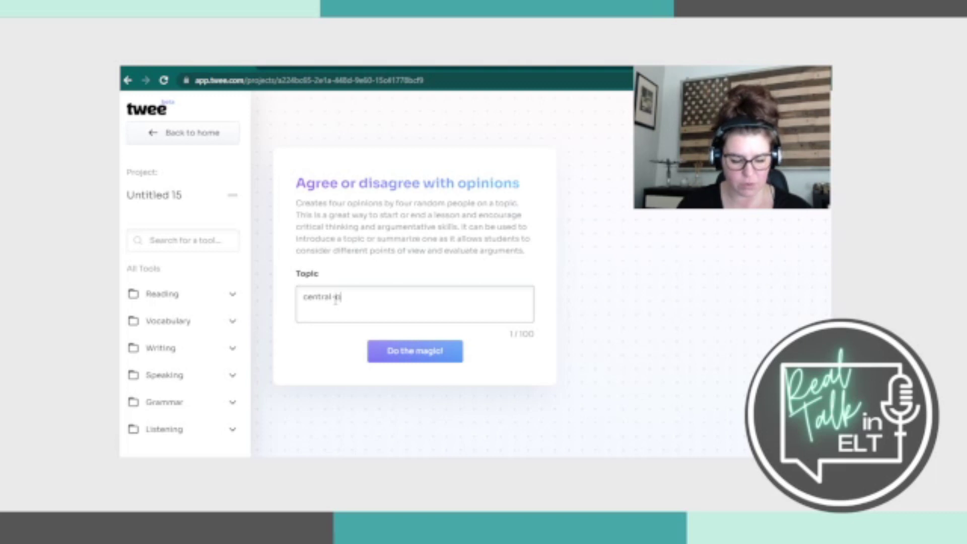
pyautogui.write(' digital currencies')
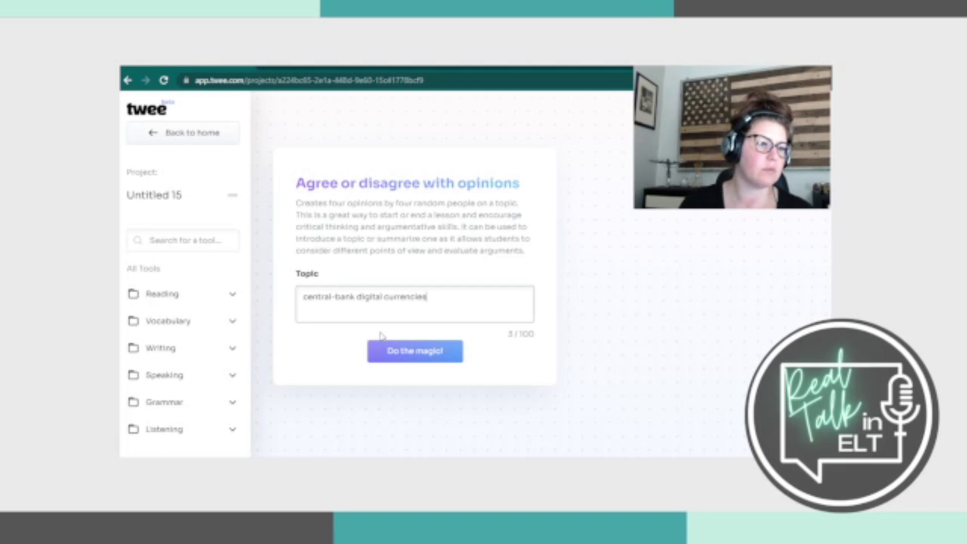
pyautogui.click(401, 355)
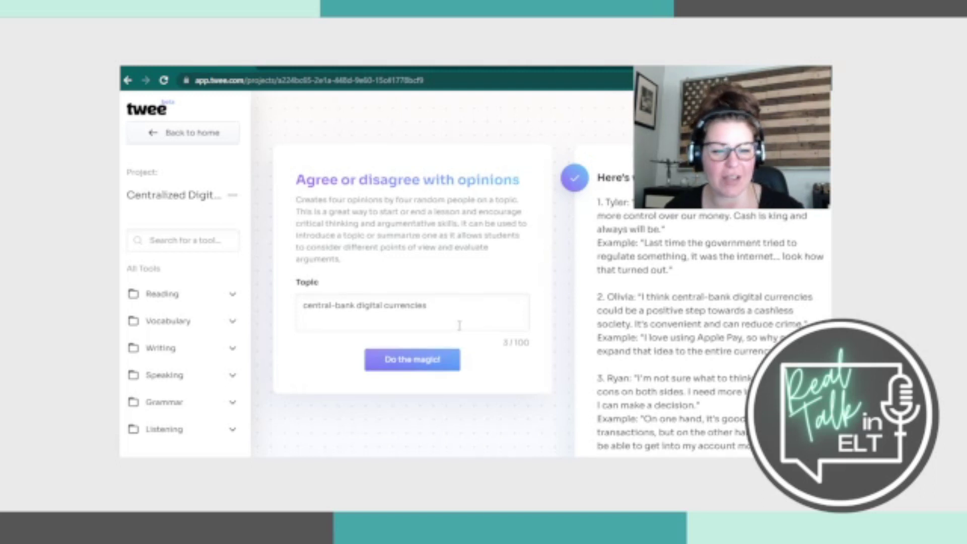
pyautogui.scroll(-3, 514, 332)
pyautogui.scroll(3, 516, 332)
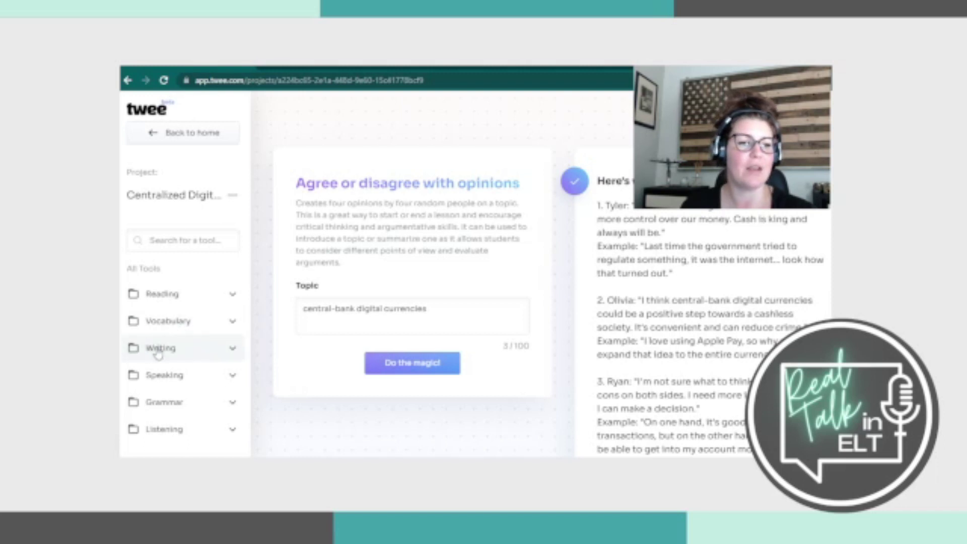
pyautogui.click(185, 351)
pyautogui.click(167, 349)
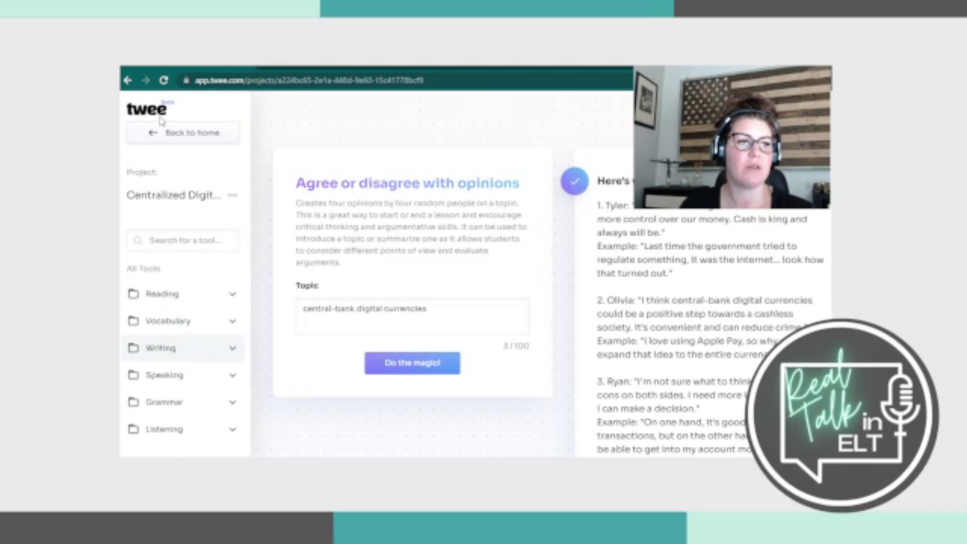
# Return to the tools list, show the grammar tools and open Fill in the gap
pyautogui.click(128, 79)
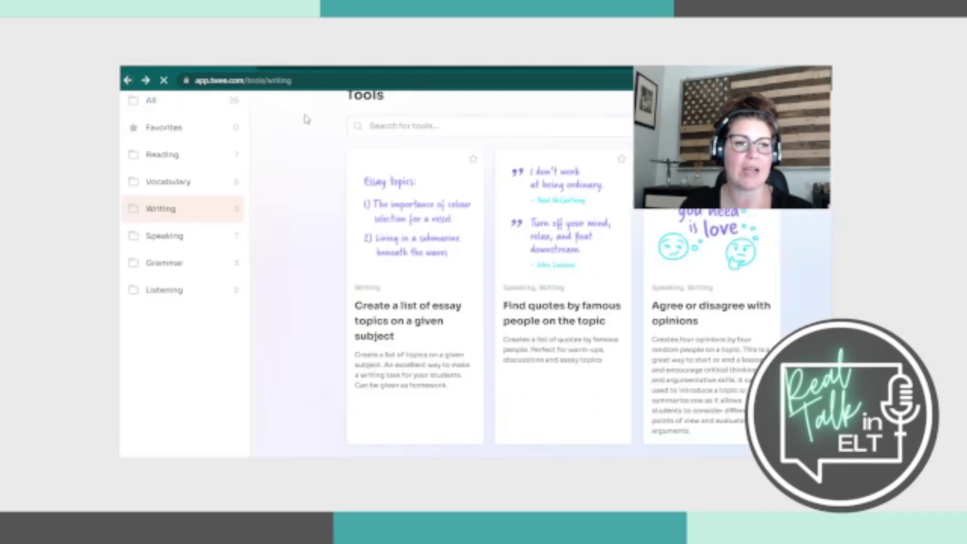
pyautogui.scroll(2, 360, 196)
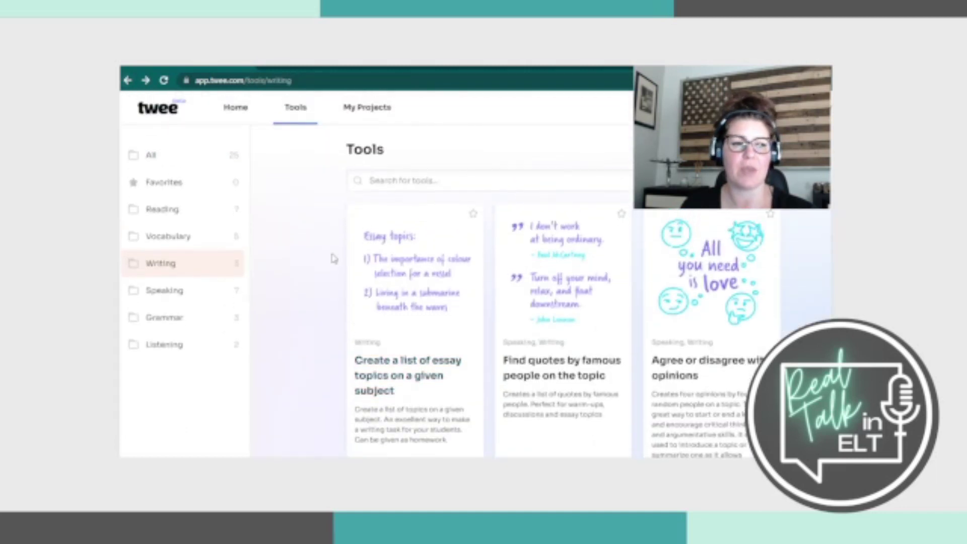
pyautogui.scroll(-2, 333, 259)
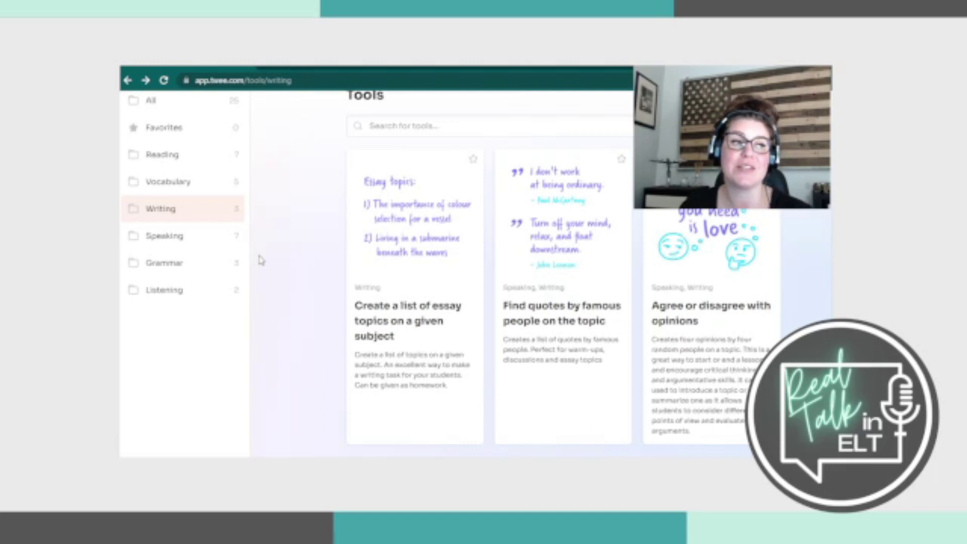
pyautogui.click(161, 267)
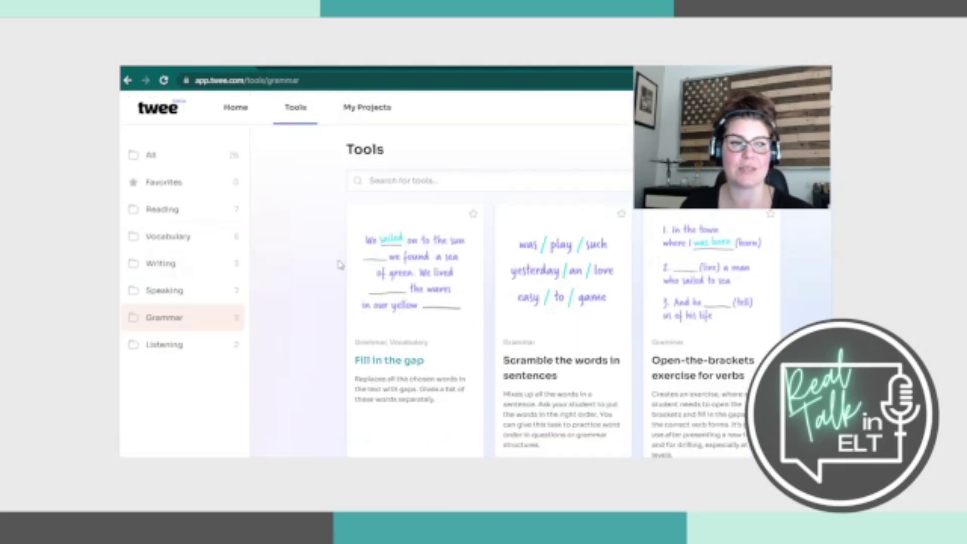
pyautogui.scroll(-1, 335, 259)
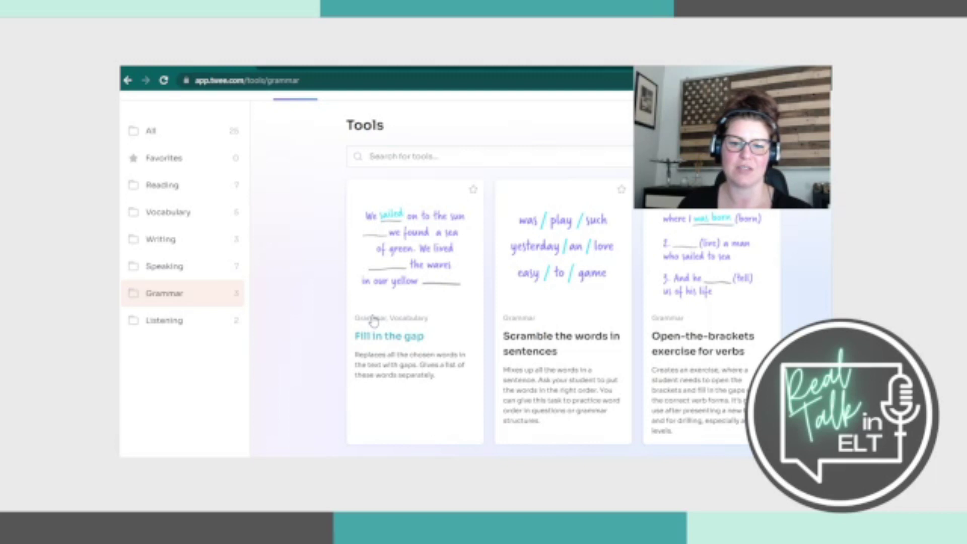
pyautogui.click(404, 341)
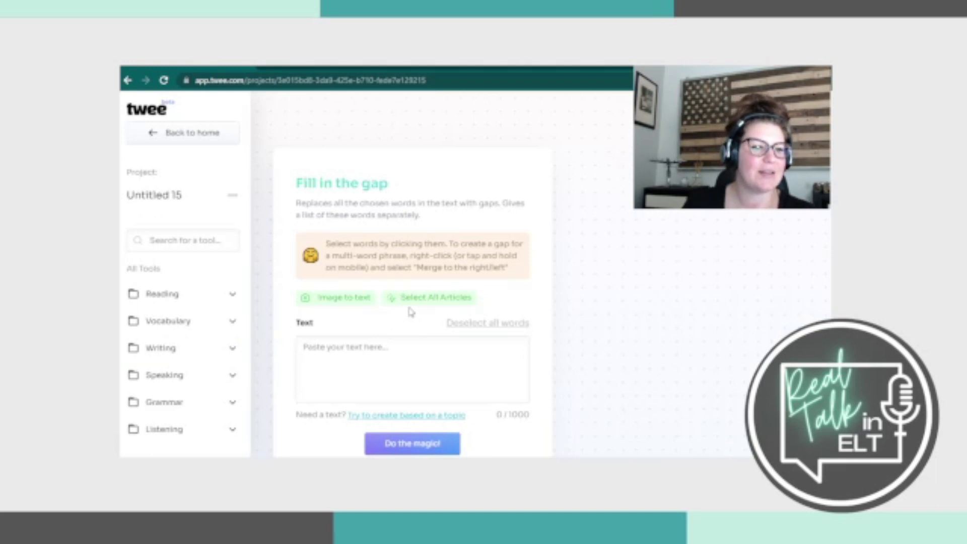
pyautogui.scroll(-1, 410, 312)
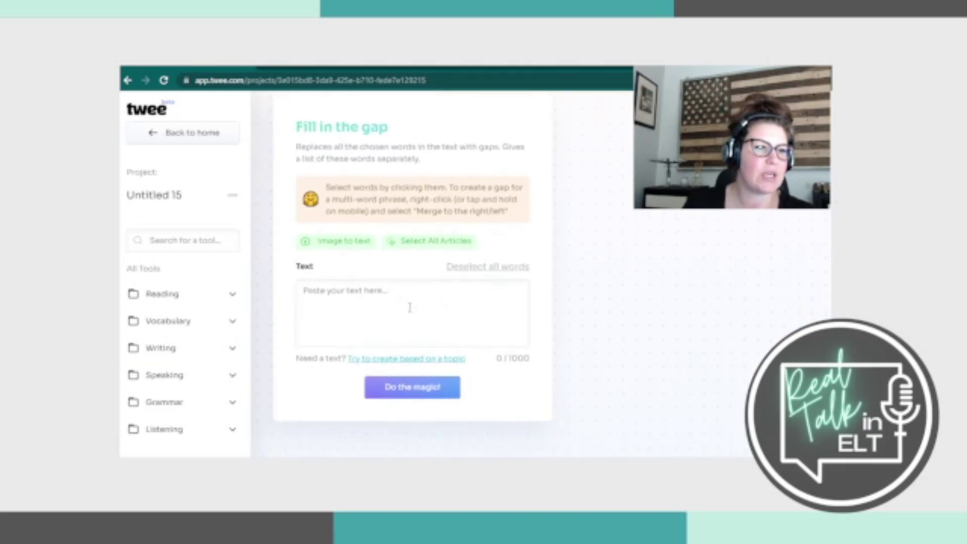
# Switch to the Google Docs article on central-bank digital currencies and copy the paragraph beginning "One hundred and fourteen countries"
pyautogui.click(440, 66)
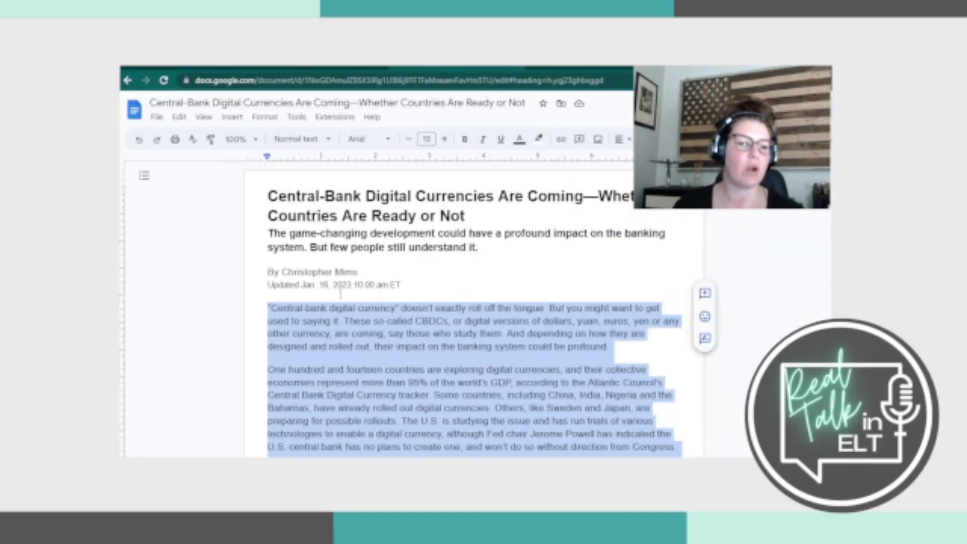
pyautogui.scroll(-2, 336, 265)
pyautogui.click(335, 265)
pyautogui.moveTo(268, 257); pyautogui.dragTo(691, 333)
pyautogui.hotkey('ctrl', 'c')
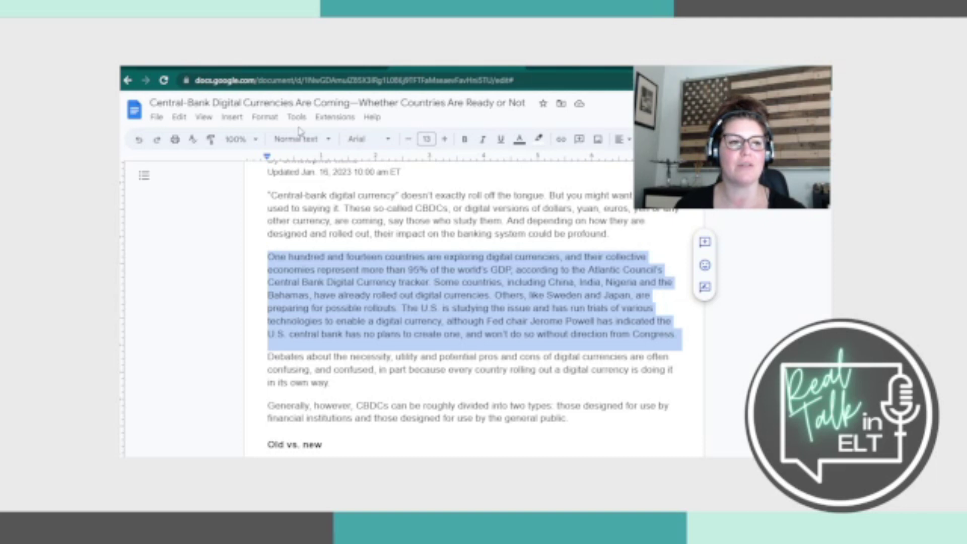
pyautogui.scroll(3, 302, 167)
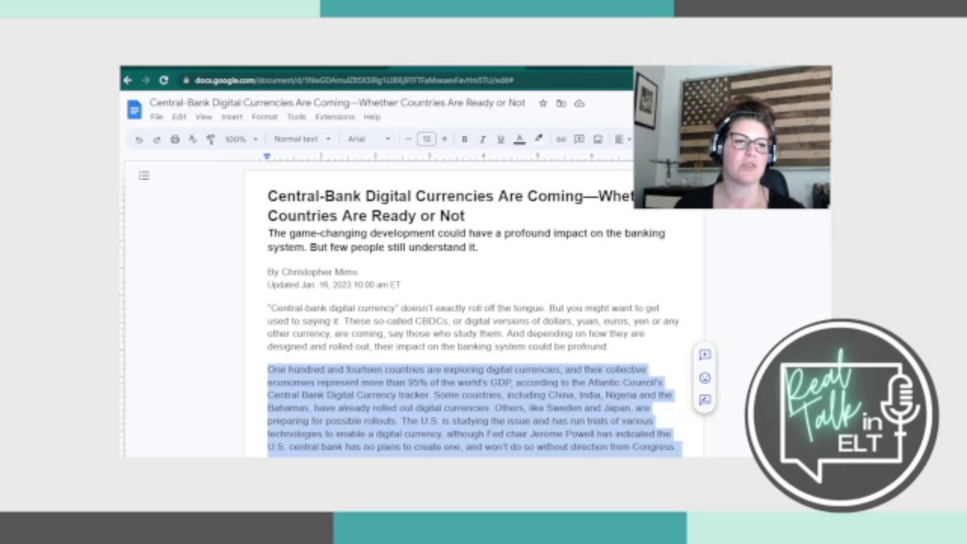
# Switch back to Twee and paste the copied paragraph as the Fill in the gap text
pyautogui.hotkey('ctrl', 'Tab')
pyautogui.click(347, 298)
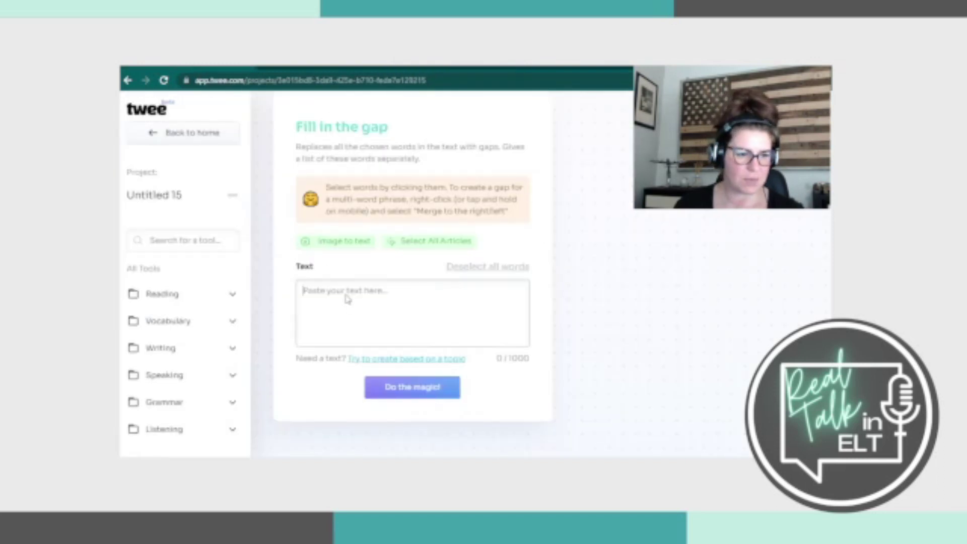
pyautogui.hotkey('ctrl', 'v')
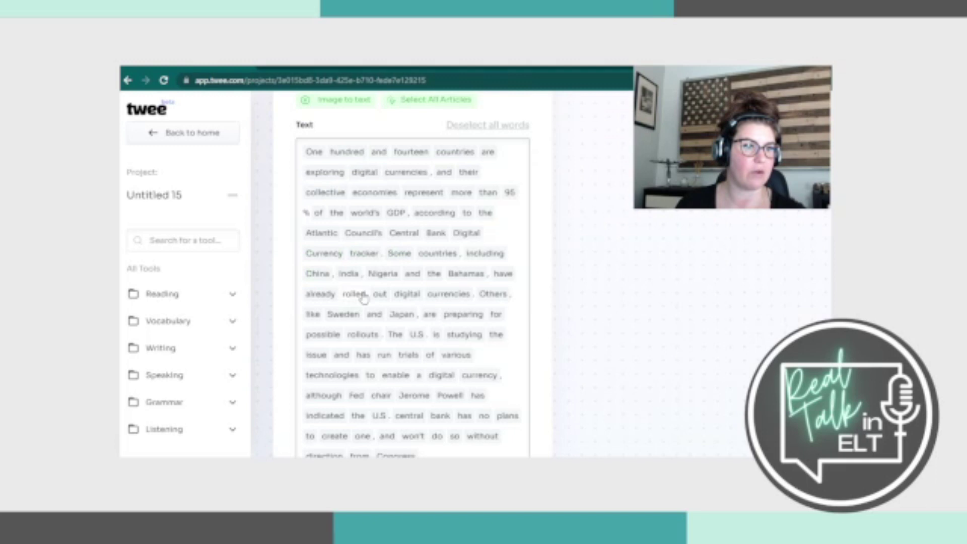
pyautogui.scroll(3, 383, 304)
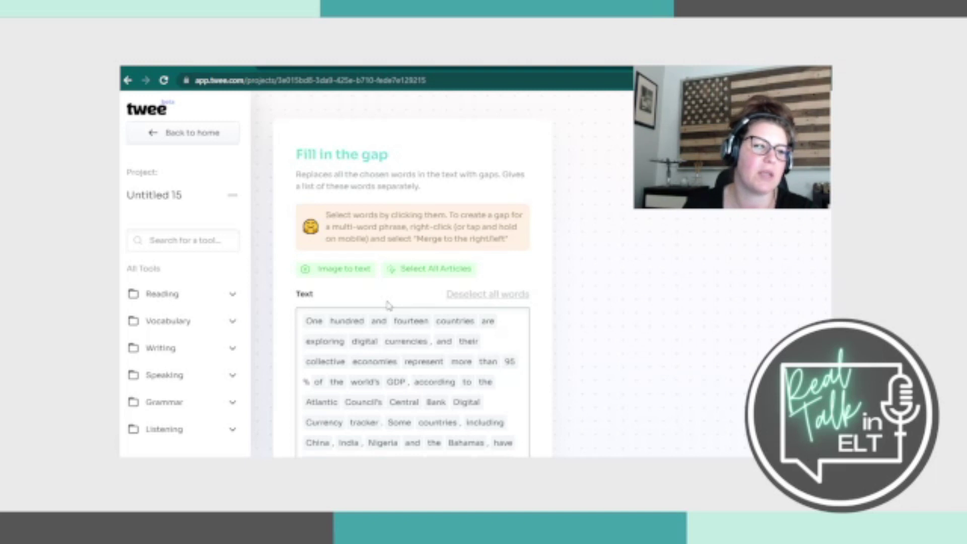
# Mark the words "are", "Some", "and", "already", "is" and "has" in the pasted paragraph as gaps
pyautogui.scroll(-2, 388, 304)
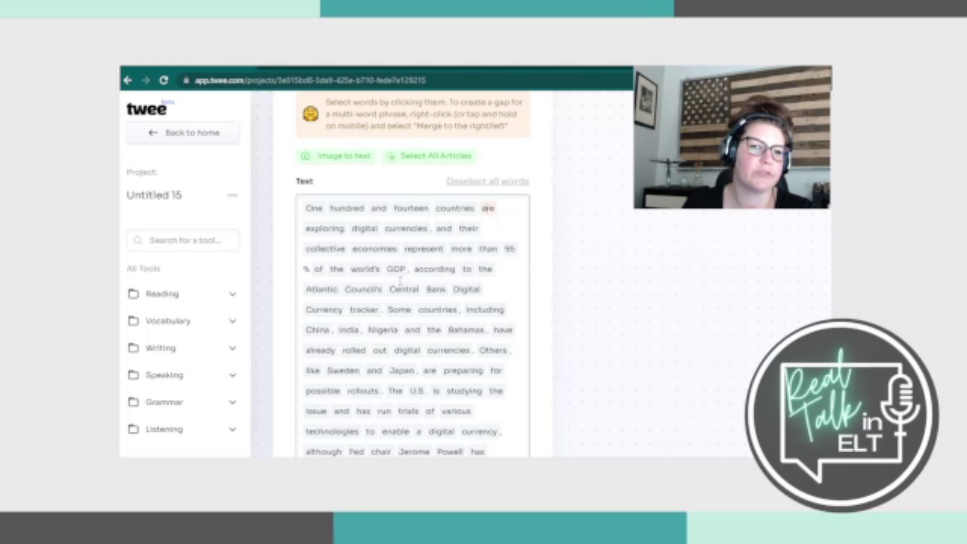
pyautogui.scroll(-3, 399, 281)
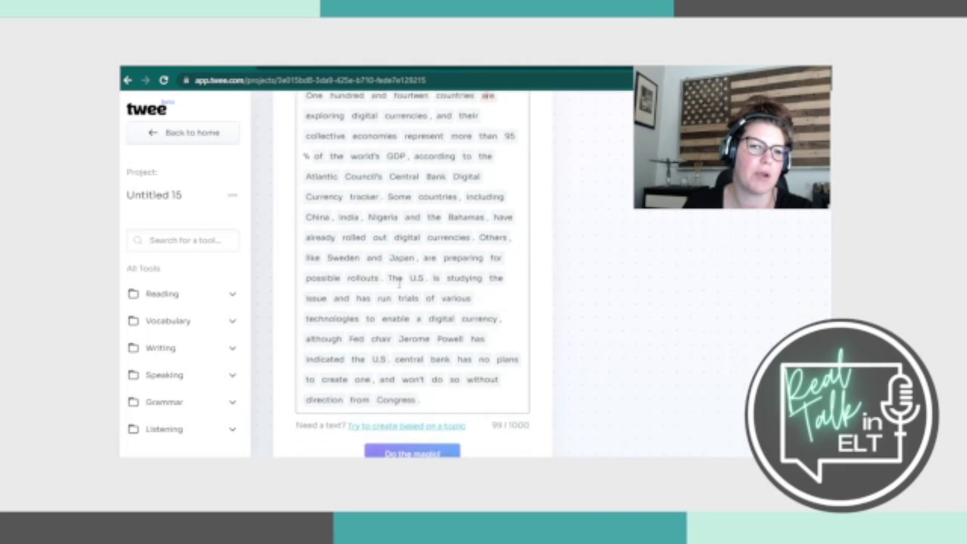
pyautogui.click(400, 197)
pyautogui.click(413, 217)
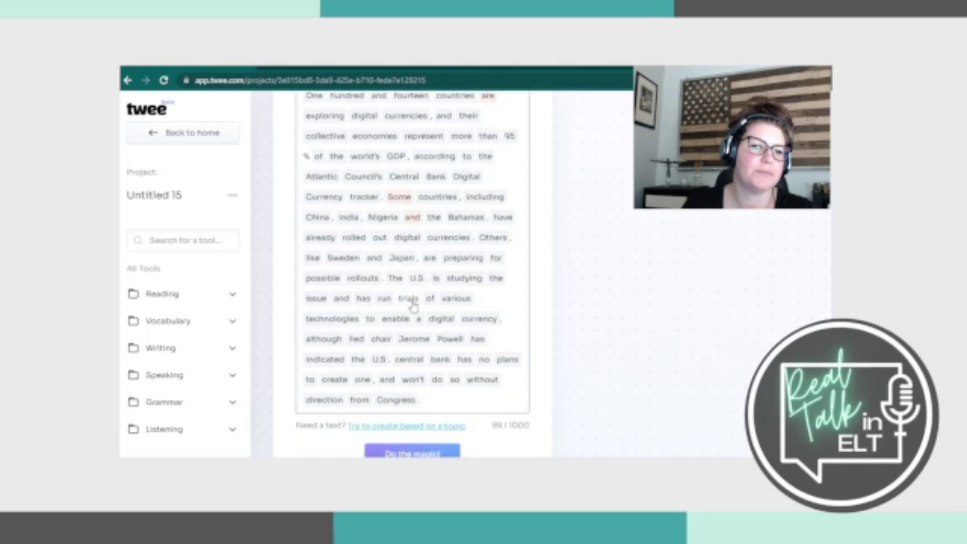
pyautogui.click(321, 245)
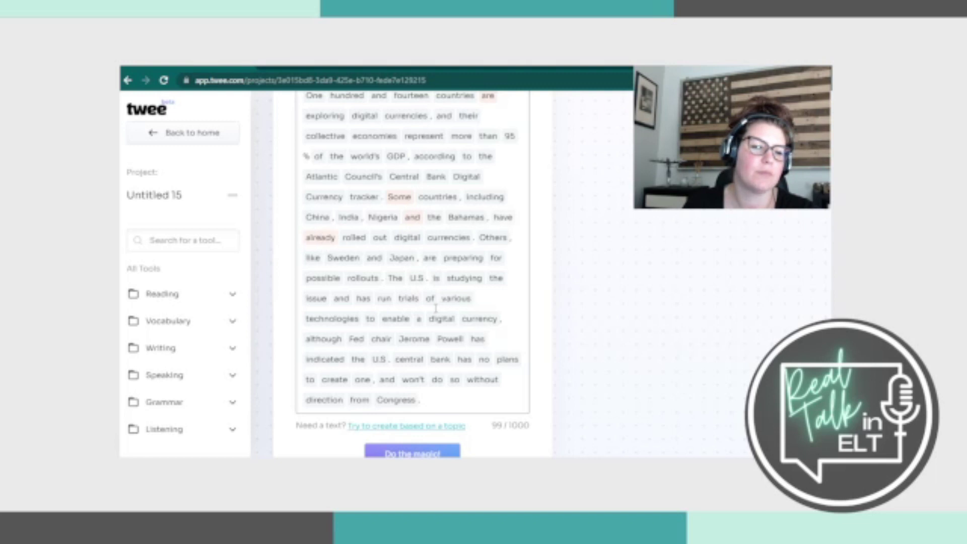
pyautogui.scroll(-1, 436, 309)
pyautogui.click(436, 223)
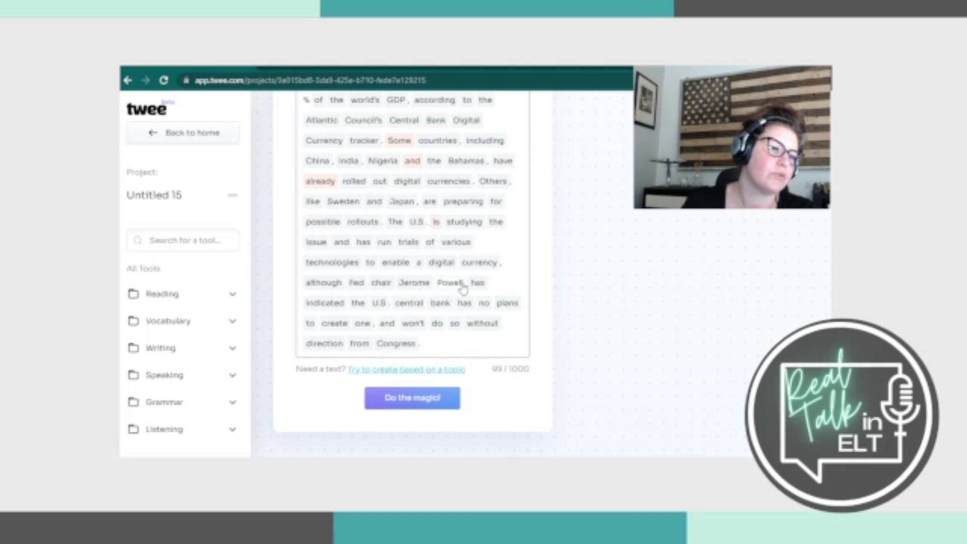
pyautogui.click(479, 283)
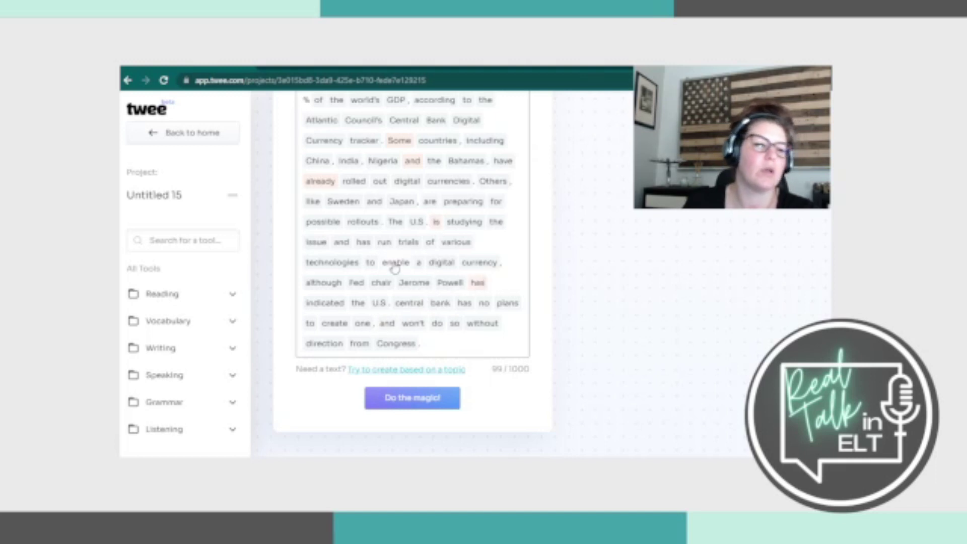
pyautogui.scroll(2, 394, 264)
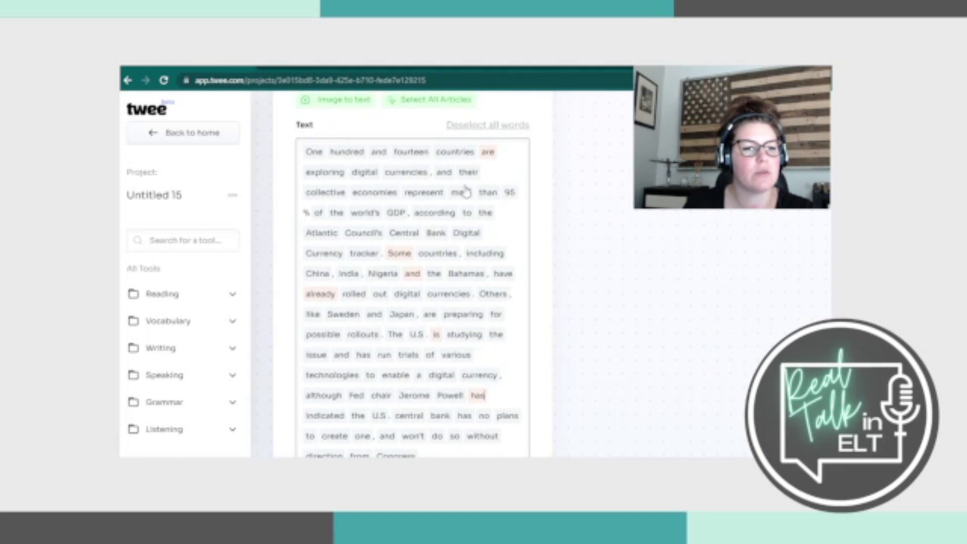
pyautogui.click(489, 156)
pyautogui.click(488, 157)
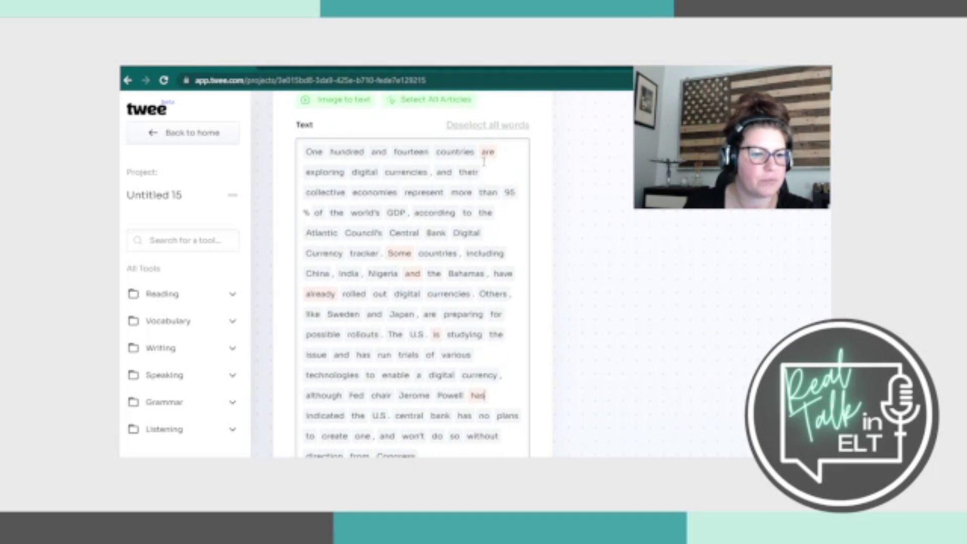
# Check the marked words throughout the paragraph and generate the gap-fill exercise
pyautogui.scroll(-1, 485, 163)
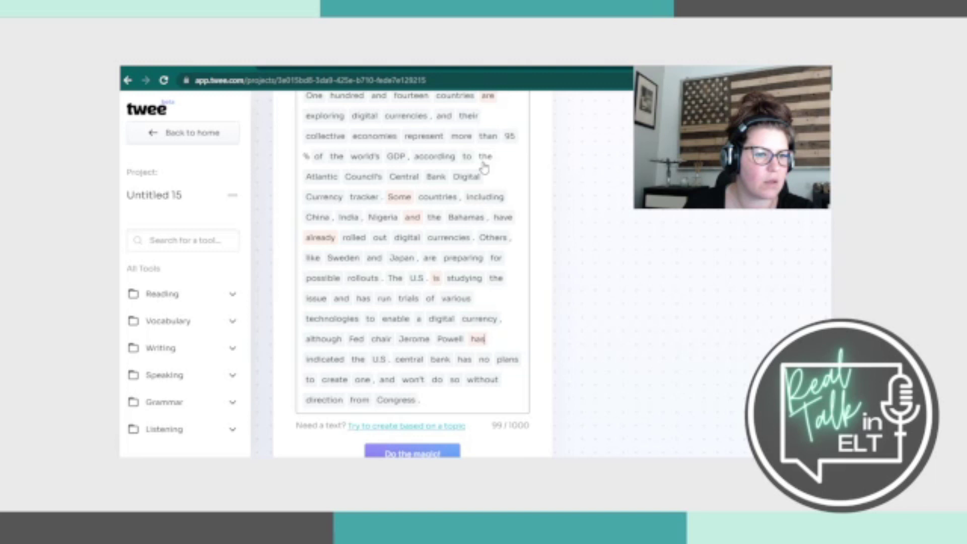
pyautogui.scroll(-1, 484, 167)
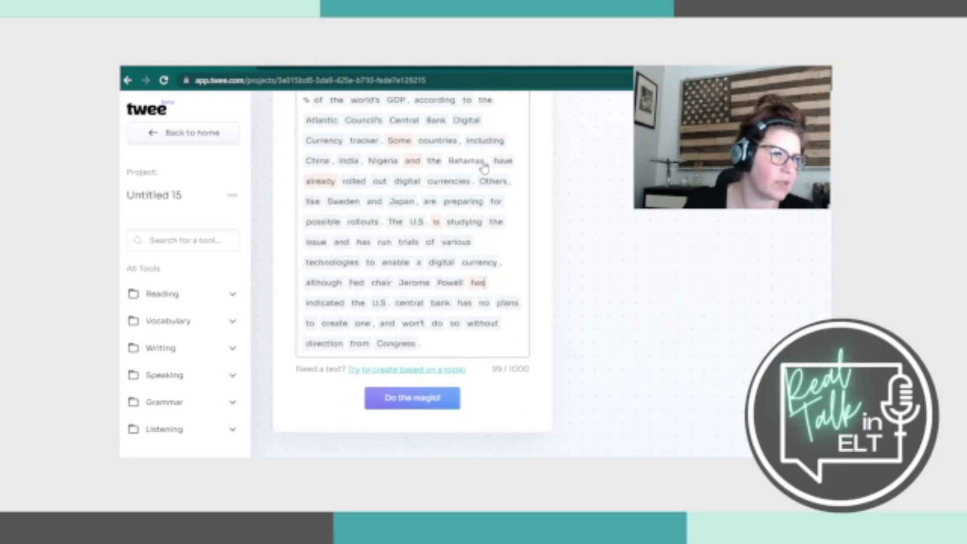
pyautogui.scroll(3, 494, 213)
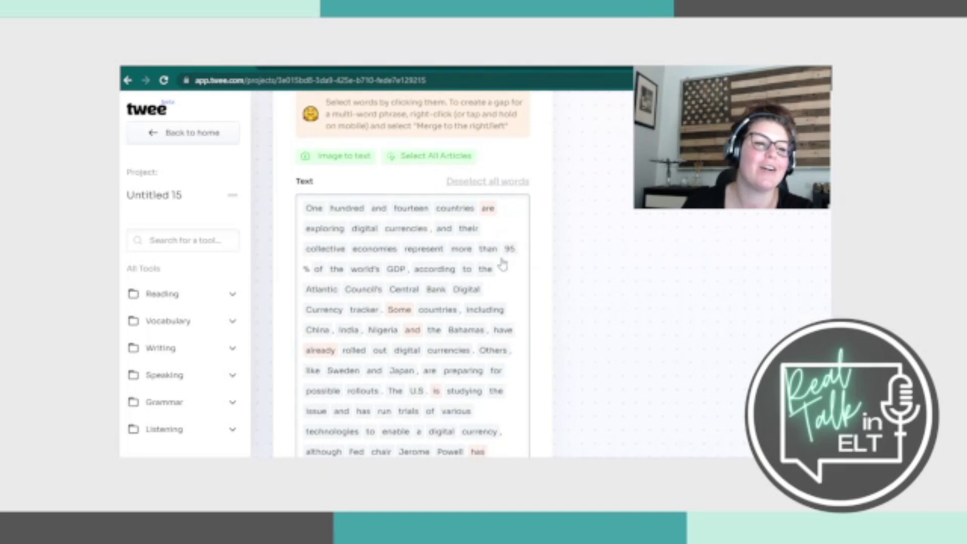
pyautogui.scroll(-1, 453, 257)
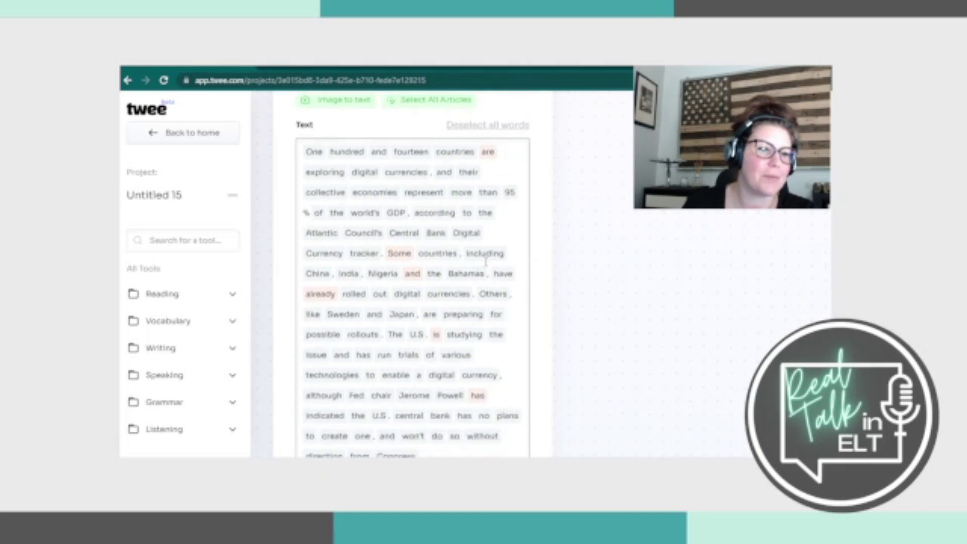
pyautogui.scroll(-1, 485, 261)
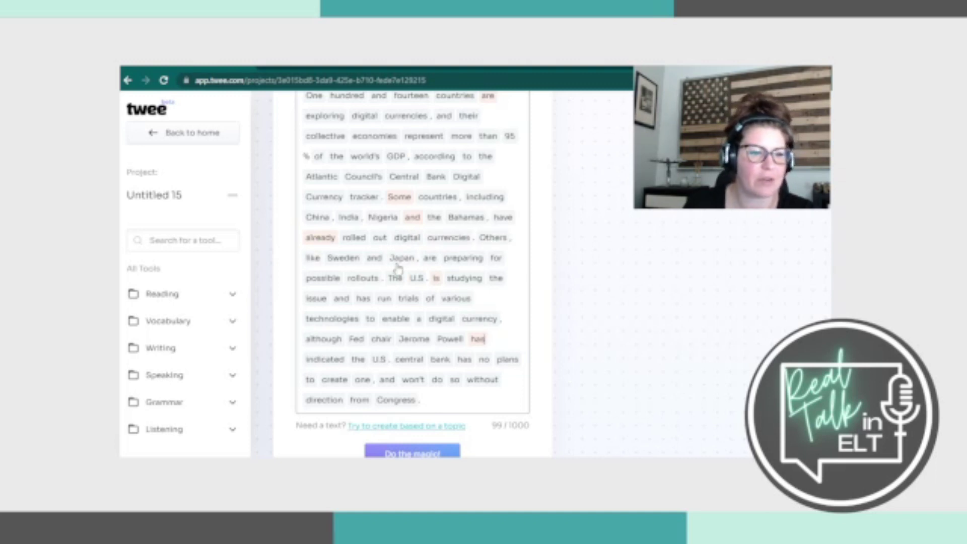
pyautogui.scroll(-1, 396, 269)
pyautogui.scroll(-1, 396, 269)
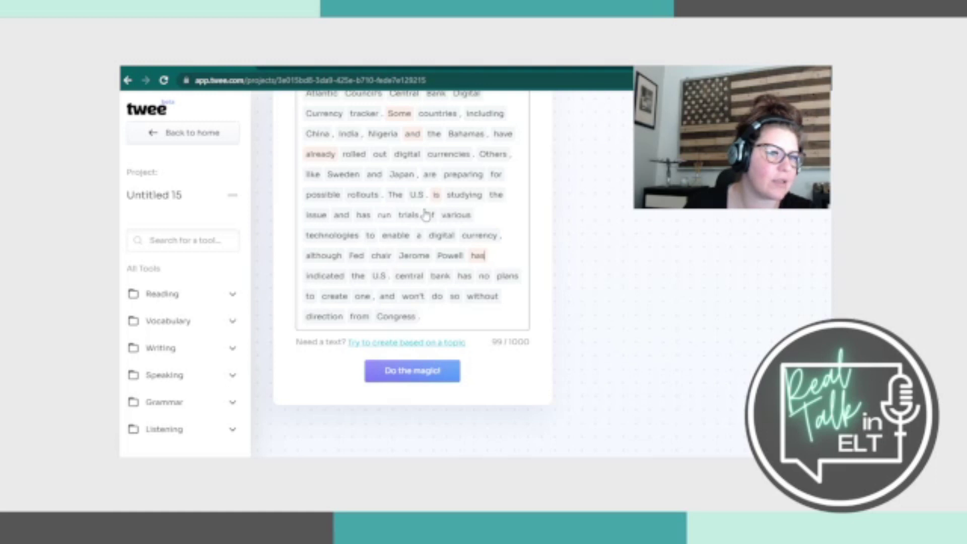
pyautogui.click(417, 376)
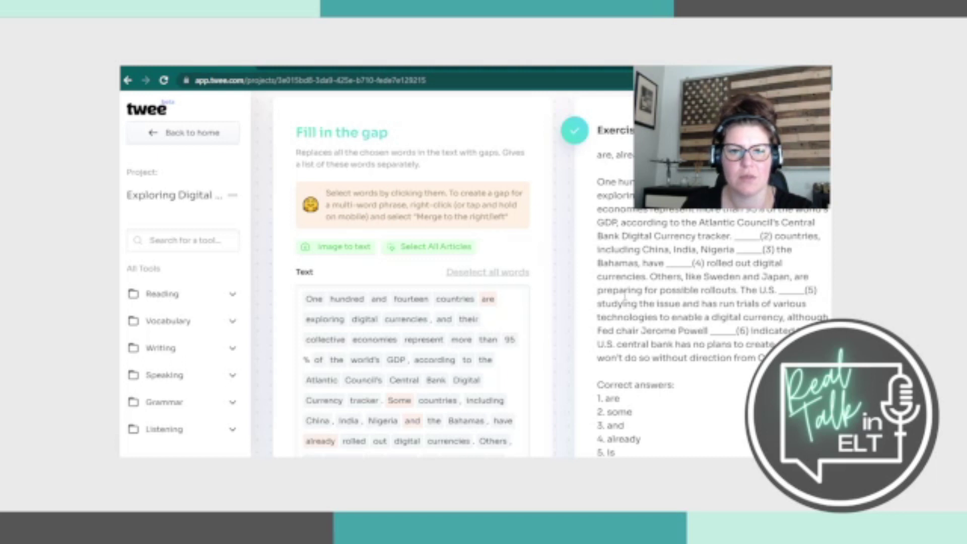
# Review the generated gap-fill text and its list of correct answers
pyautogui.scroll(-3, 625, 297)
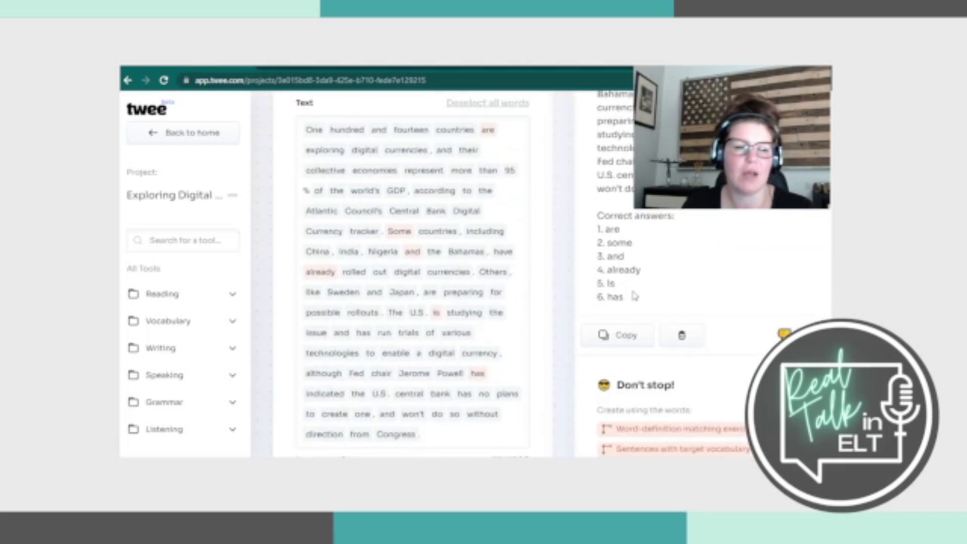
pyautogui.scroll(3, 653, 318)
pyautogui.scroll(2, 651, 316)
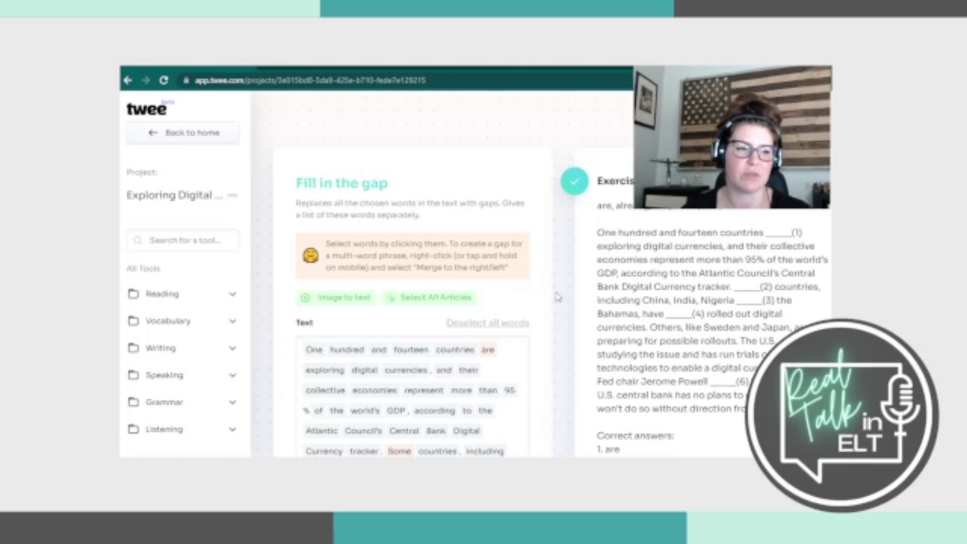
pyautogui.scroll(-3, 550, 298)
pyautogui.scroll(-2, 549, 297)
pyautogui.scroll(5, 542, 287)
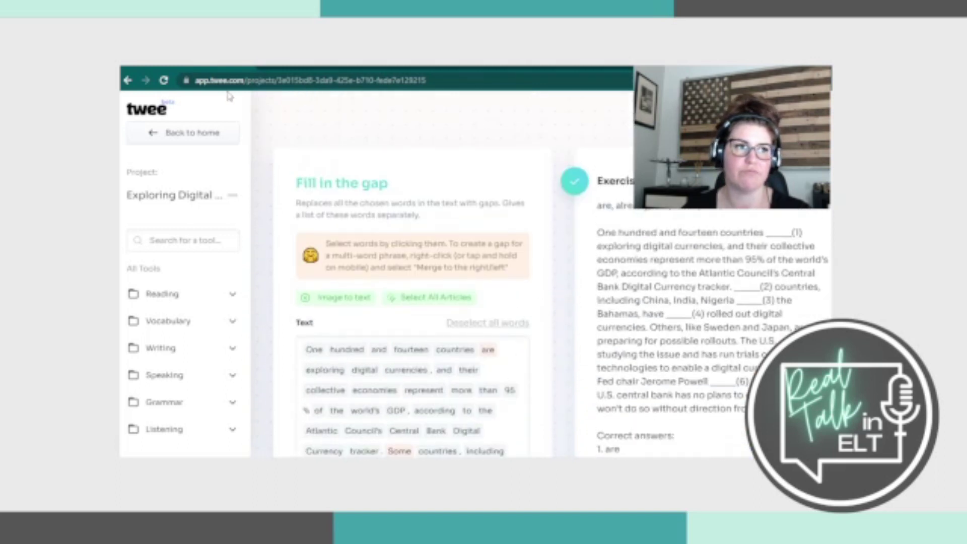
# Return to the grammar tools and open Scramble the words in sentences
pyautogui.click(127, 80)
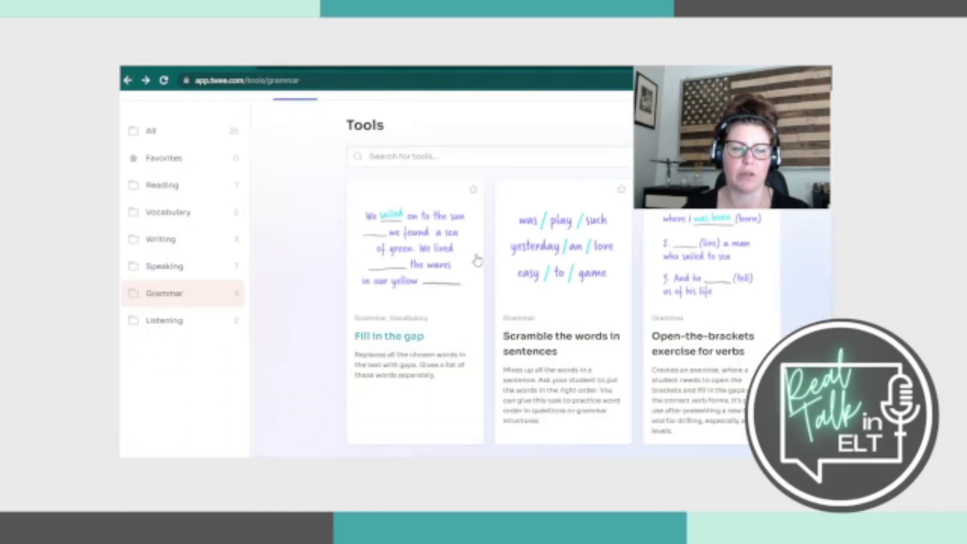
pyautogui.click(574, 346)
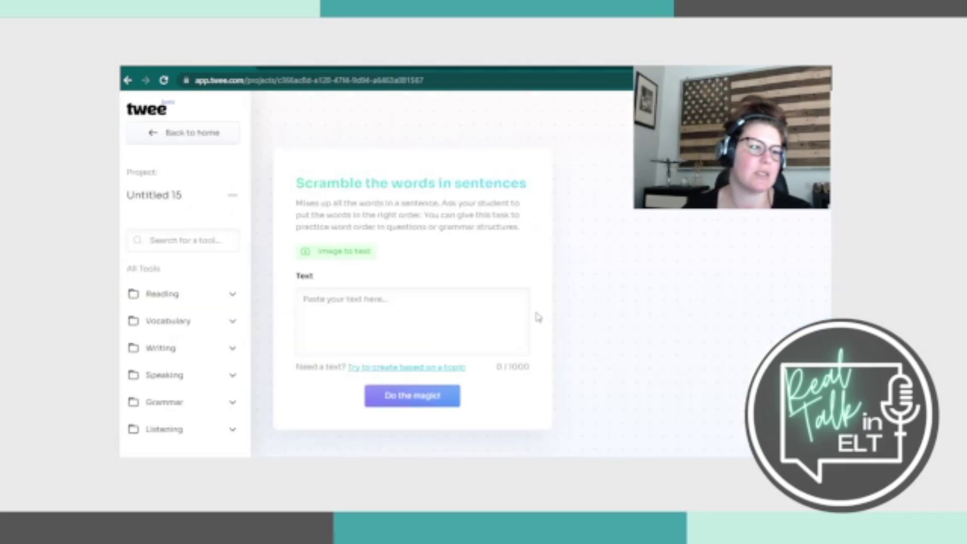
# In the Google Docs article, copy the two sentences from "Some countries, including China" to "preparing for possible rollouts."
pyautogui.click(430, 67)
pyautogui.scroll(-3, 398, 282)
pyautogui.click(416, 226)
pyautogui.moveTo(267, 201); pyautogui.dragTo(434, 227)
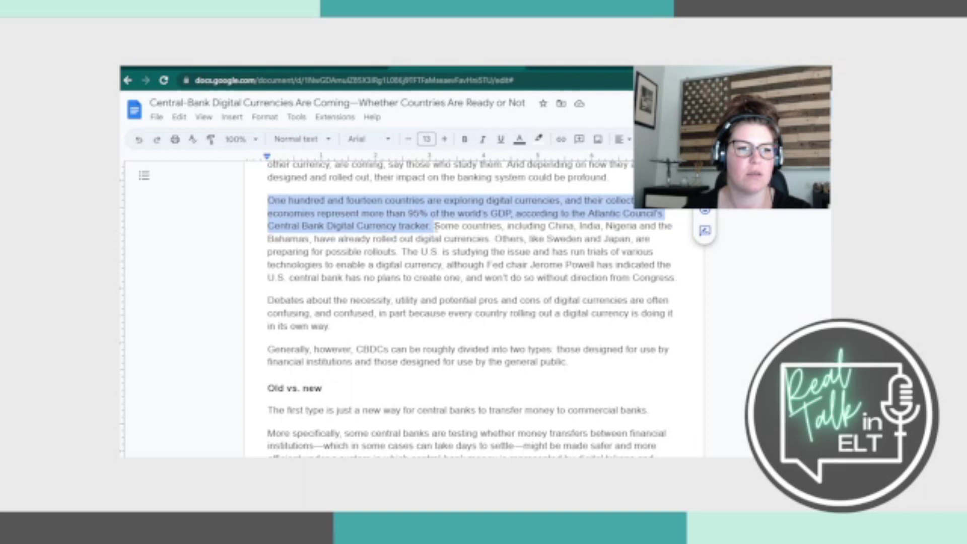
pyautogui.click(434, 226)
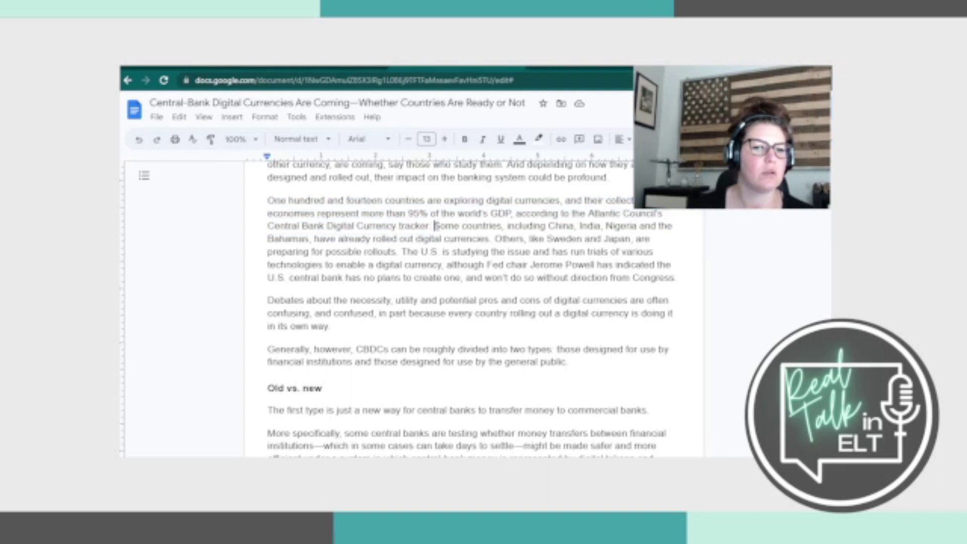
pyautogui.moveTo(433, 225); pyautogui.dragTo(401, 251)
pyautogui.hotkey('ctrl', 'c')
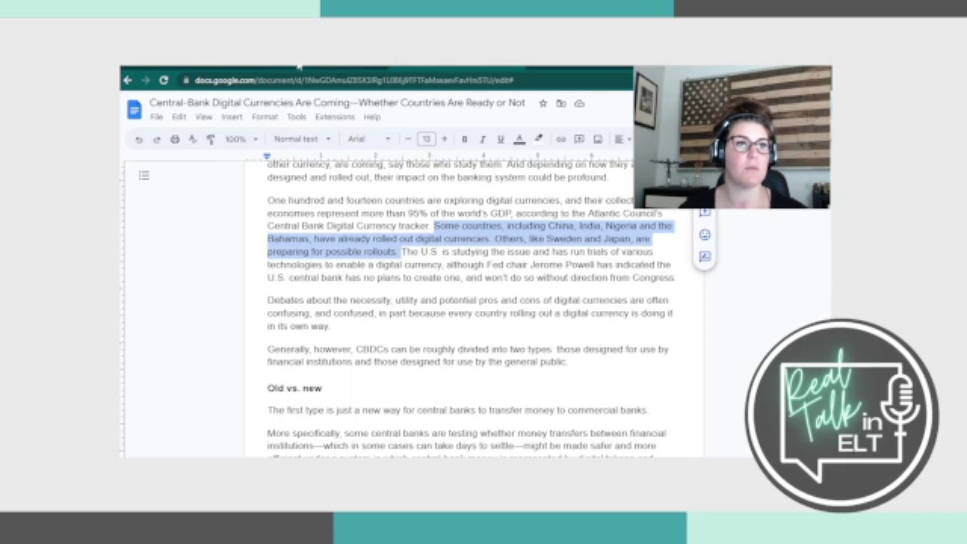
# Back in Twee, paste the copied sentences into Scramble the words in sentences and generate the exercise
pyautogui.click(206, 68)
pyautogui.click(346, 308)
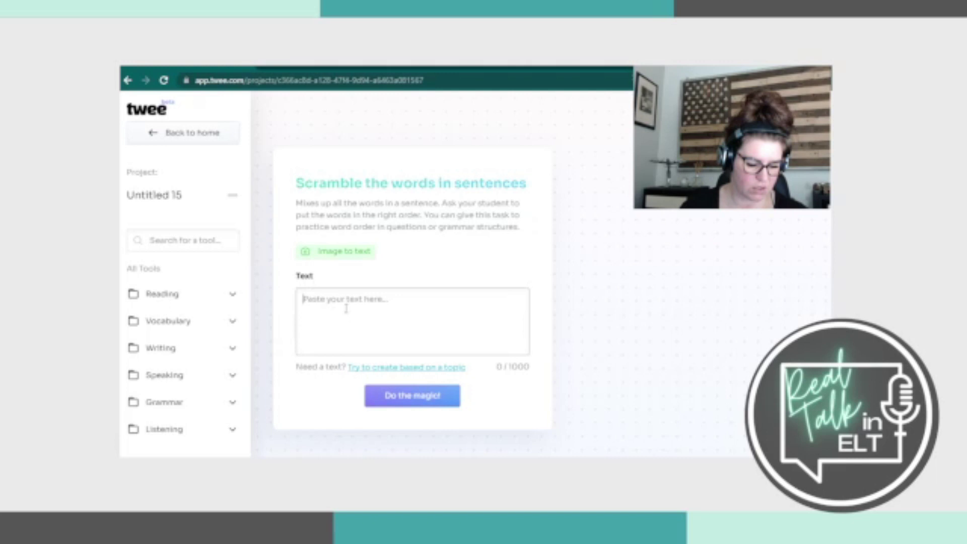
pyautogui.hotkey('ctrl', 'v')
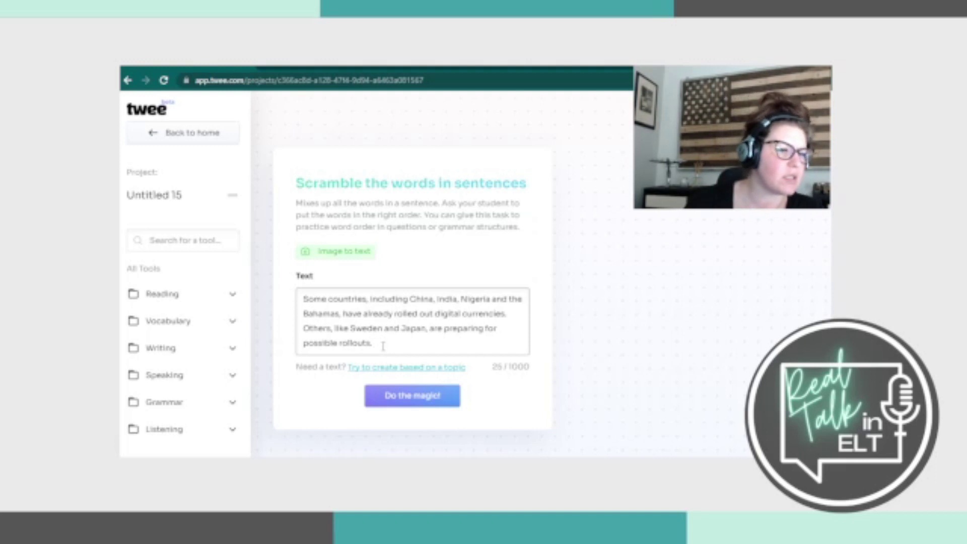
pyautogui.click(403, 397)
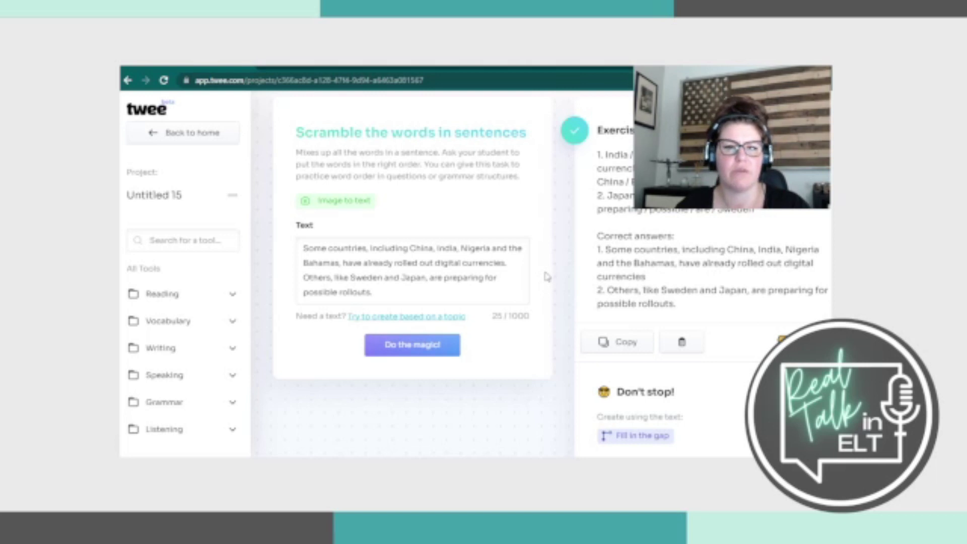
pyautogui.scroll(1, 562, 268)
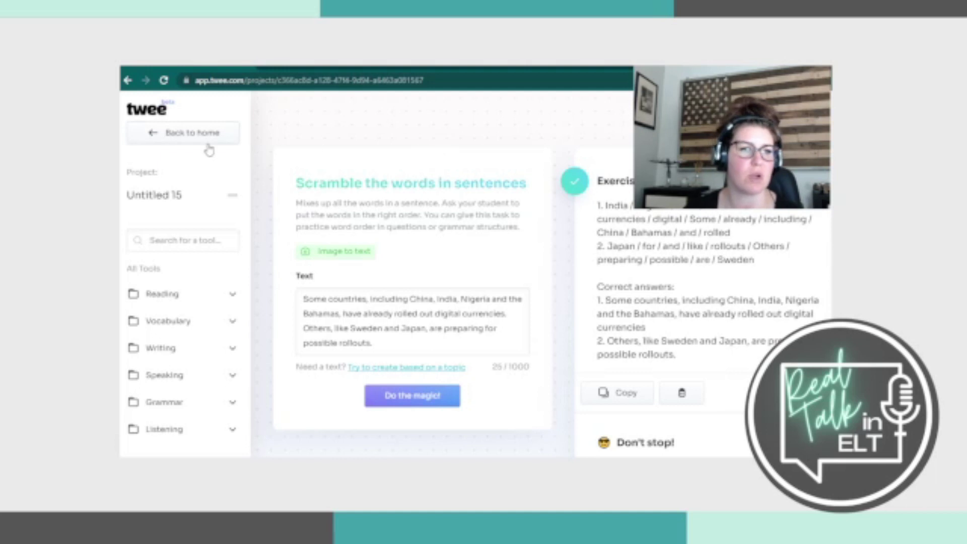
# Return to the grammar tools, open Open-the-brackets exercise for verbs and activate its verb forms entry
pyautogui.click(128, 80)
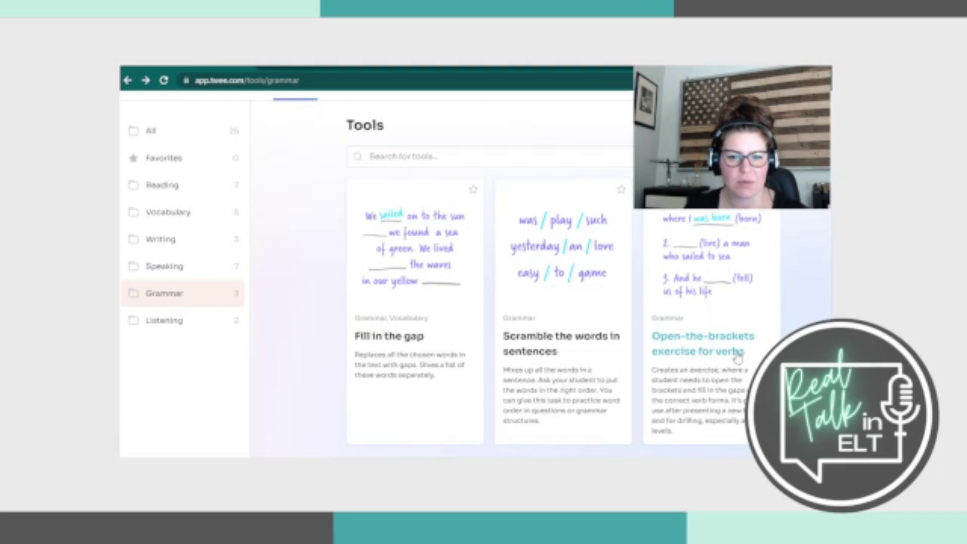
pyautogui.click(738, 355)
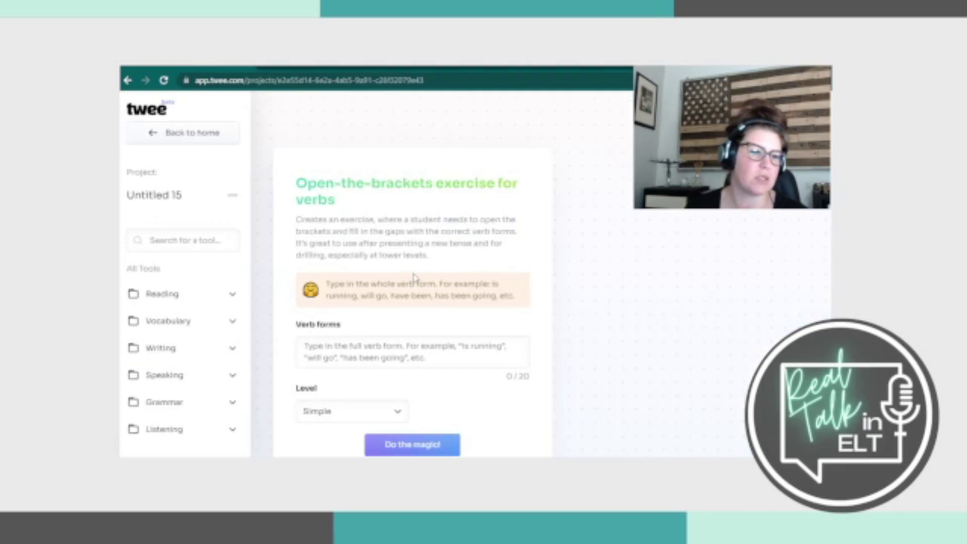
pyautogui.scroll(-1, 329, 252)
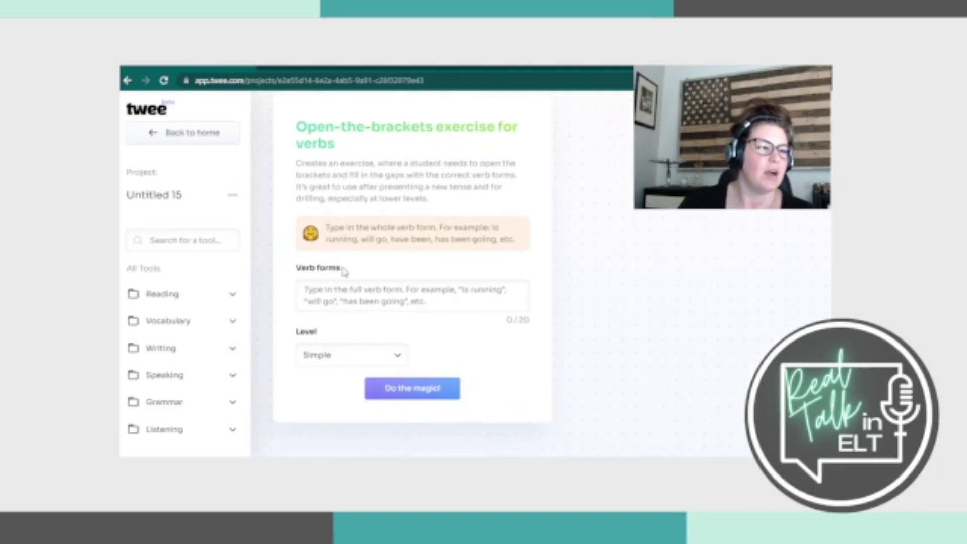
pyautogui.scroll(-1, 346, 272)
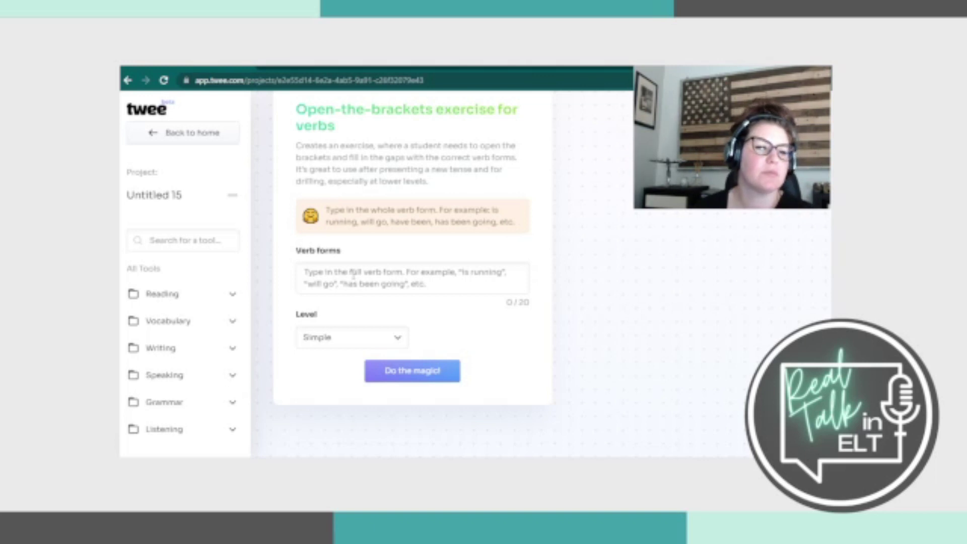
pyautogui.click(353, 274)
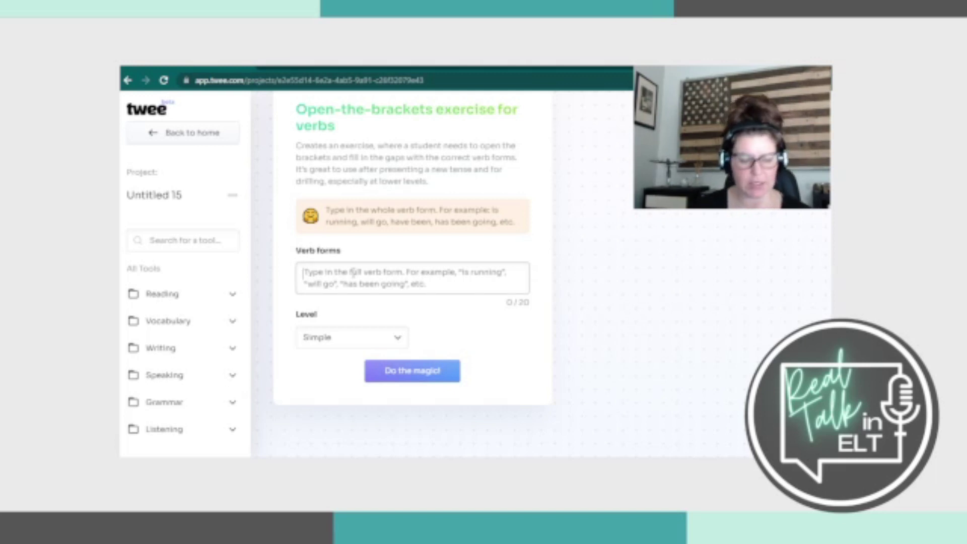
pyautogui.write('running')
pyautogui.press('Return')
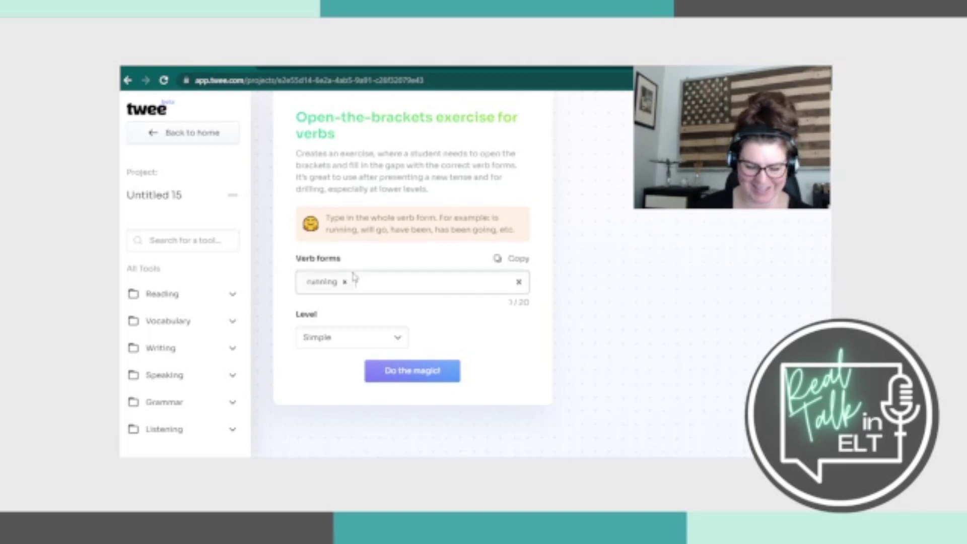
pyautogui.press('BackSpace')
pyautogui.press('BackSpace')
pyautogui.press('BackSpace')
pyautogui.press('BackSpace')
pyautogui.press('BackSpace')
pyautogui.press('BackSpace')
pyautogui.press('BackSpace')
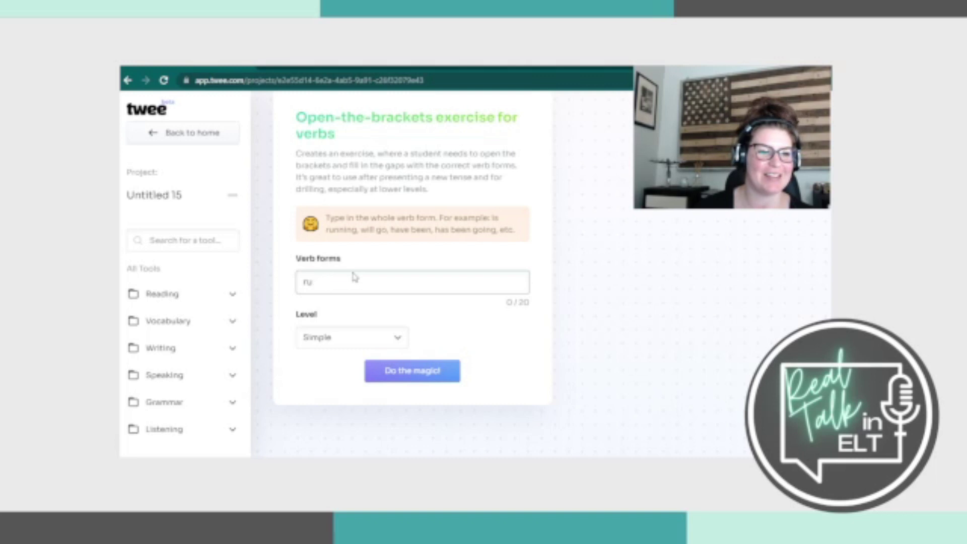
# Enter the verb forms "is running", "will go", "have been" and "has been going", and generate the exercise
pyautogui.write('(s running')
pyautogui.press('Return')
pyautogui.write('will go')
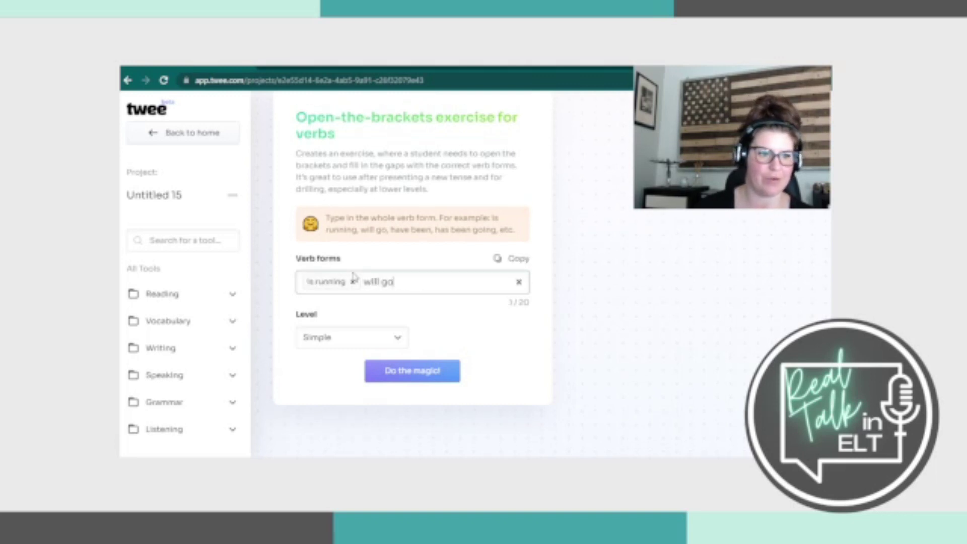
pyautogui.press('Return')
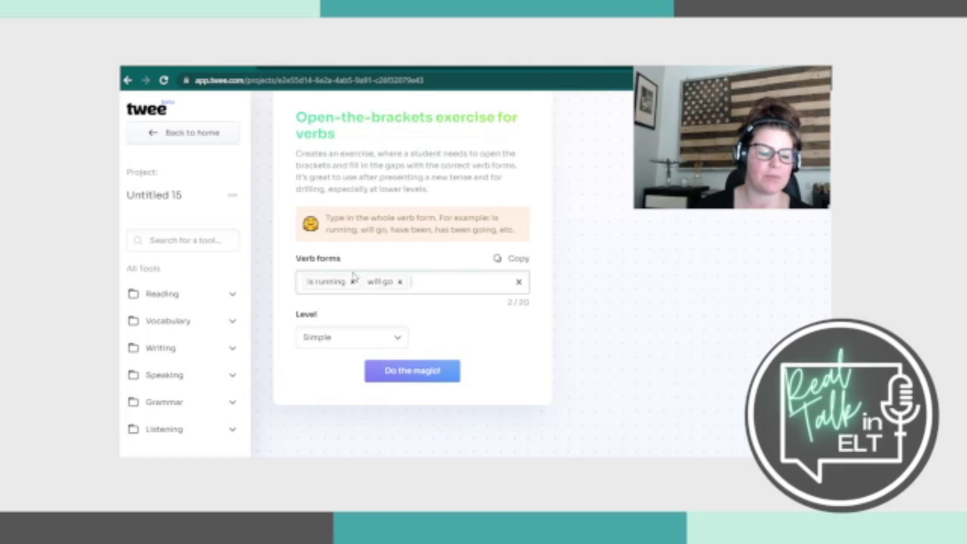
pyautogui.write('have been')
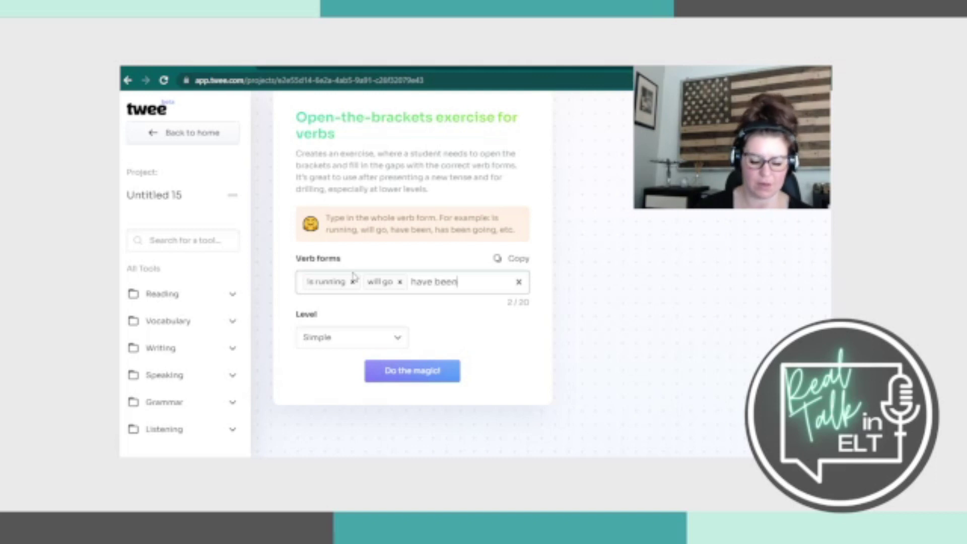
pyautogui.press('Return')
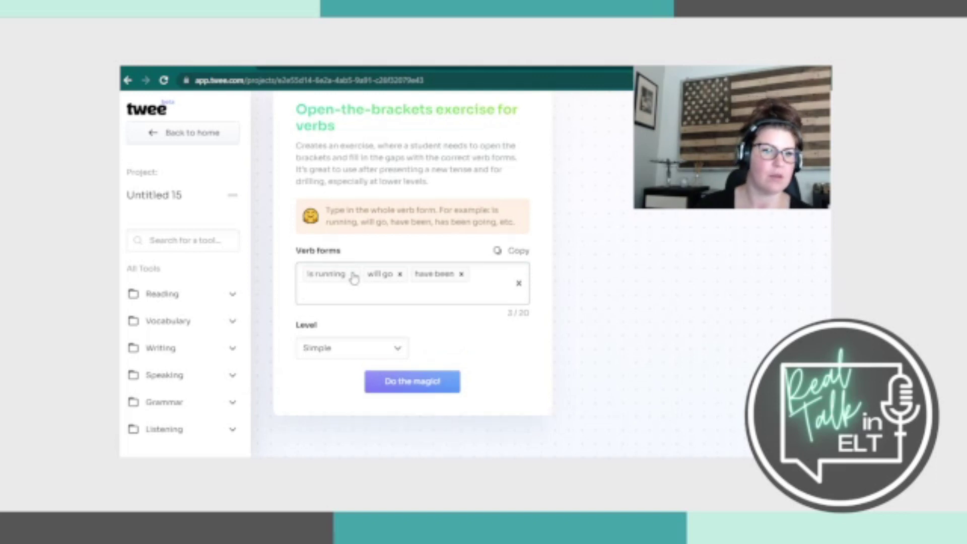
pyautogui.write('has been going')
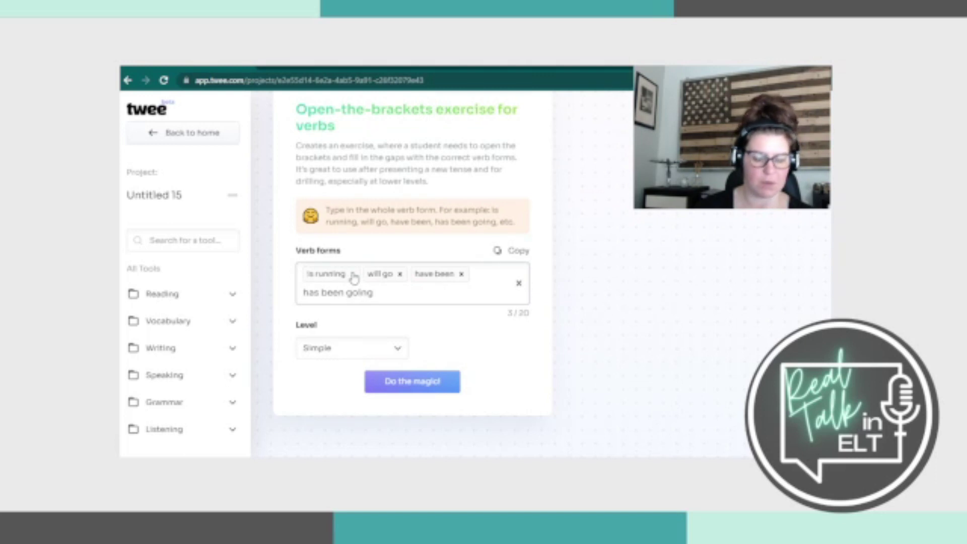
pyautogui.press('Return')
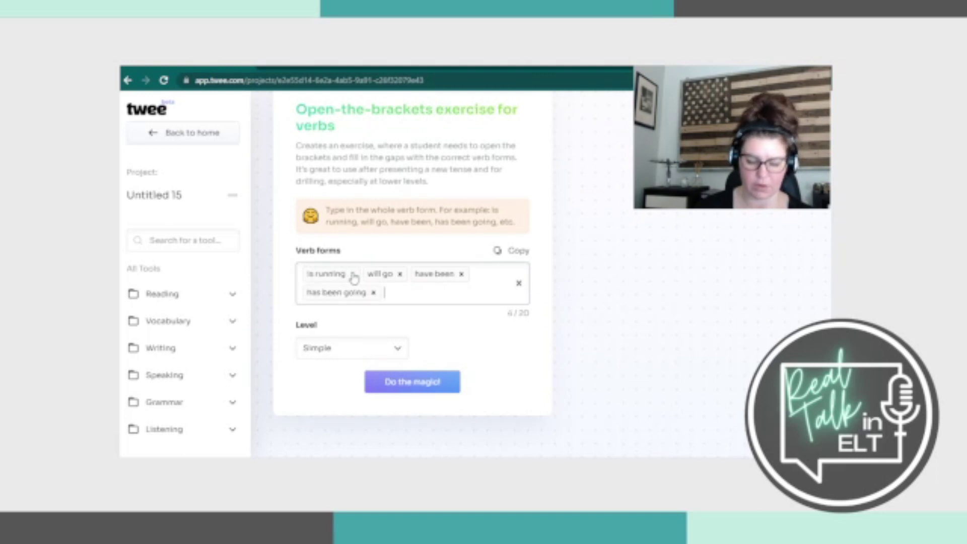
pyautogui.click(434, 385)
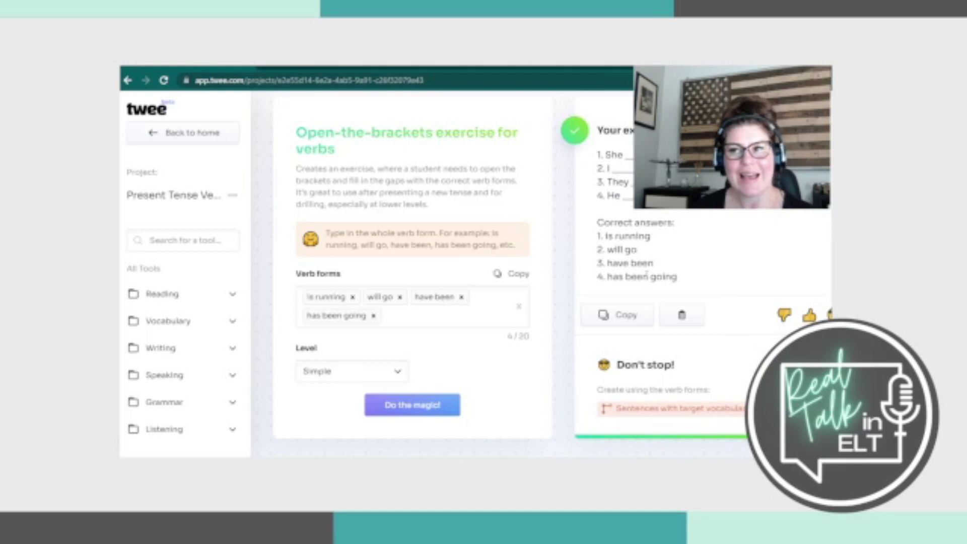
pyautogui.scroll(1, 650, 275)
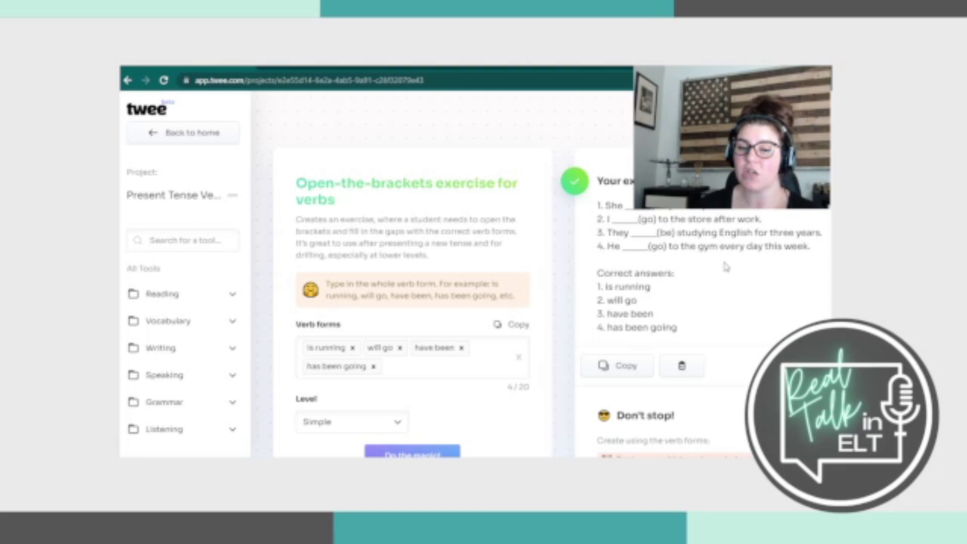
# Return to the tools overview, show the Listening tools and open YouTube Video To Text
pyautogui.scroll(-2, 723, 267)
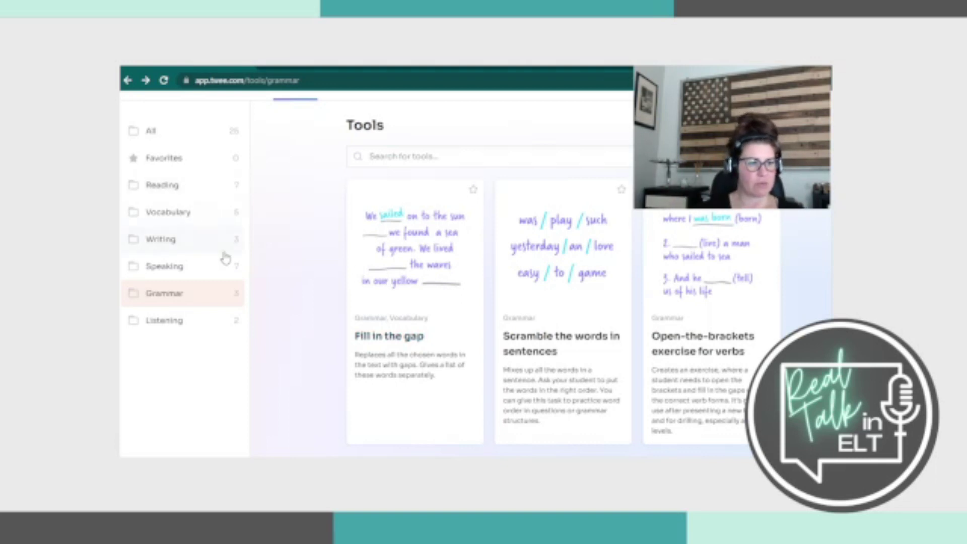
pyautogui.click(170, 327)
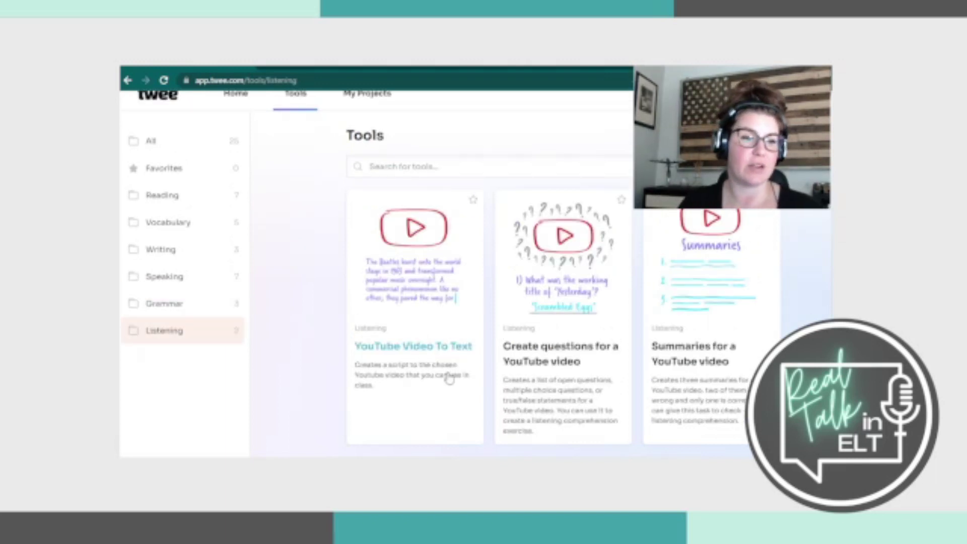
pyautogui.click(379, 353)
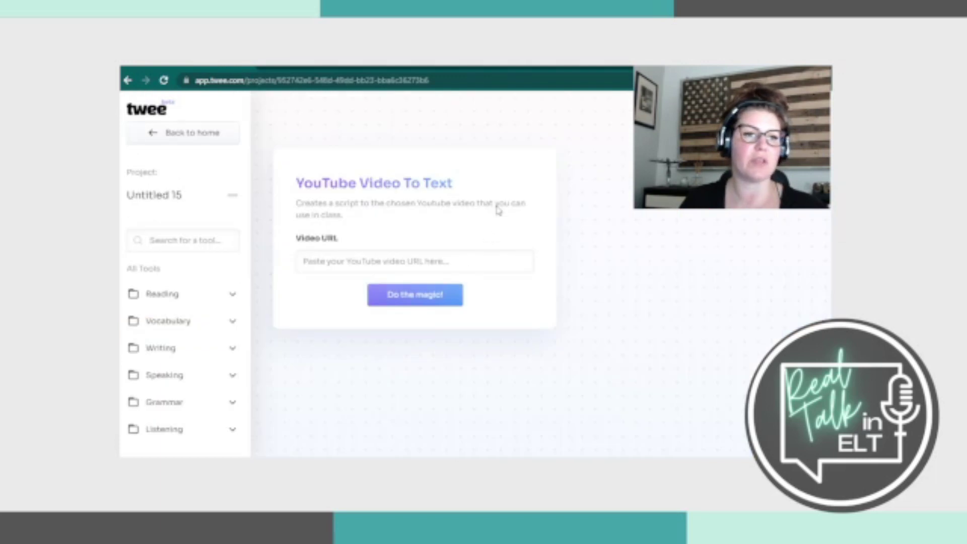
# Copy the URL of the VICE News video on China's "Social Credit System" from YouTube and paste it as Twee's video URL
pyautogui.click(600, 67)
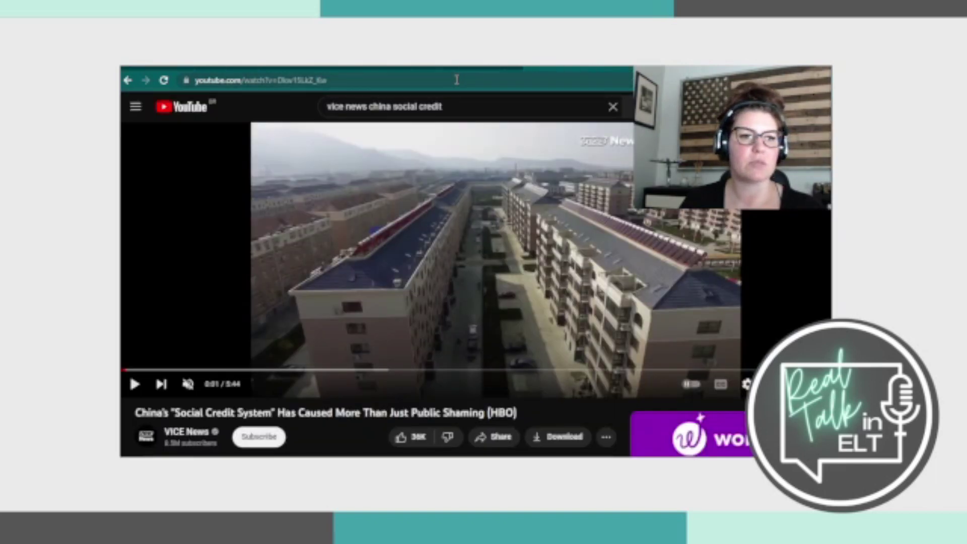
pyautogui.click(303, 82)
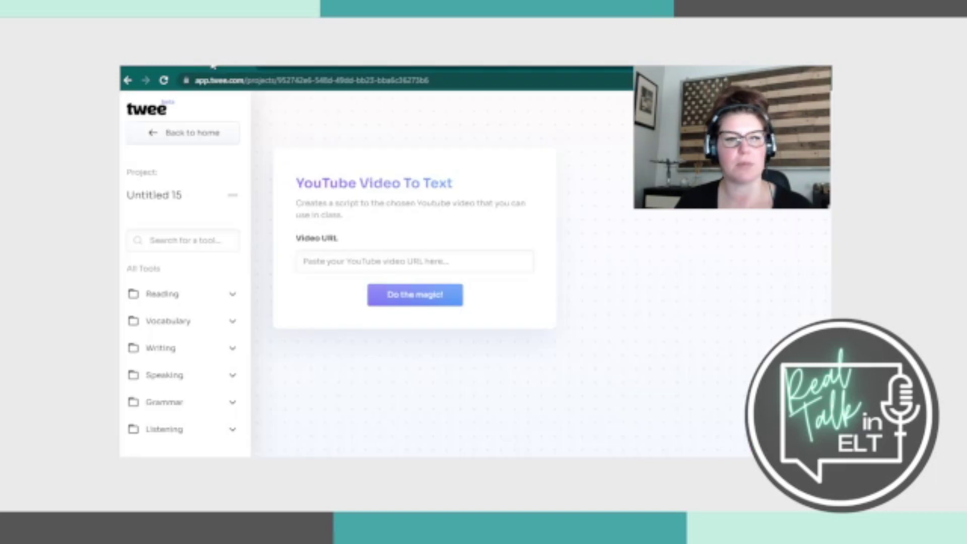
pyautogui.click(213, 66)
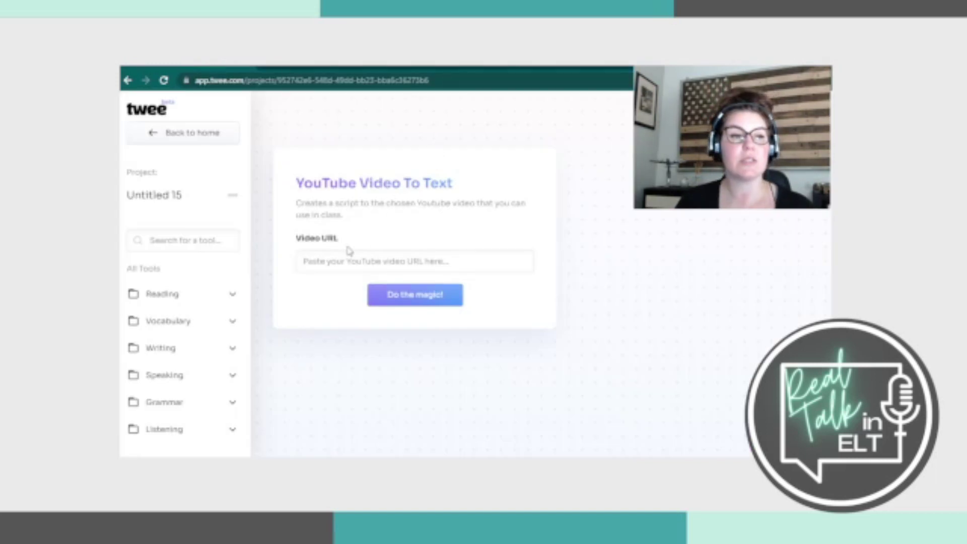
pyautogui.click(327, 259)
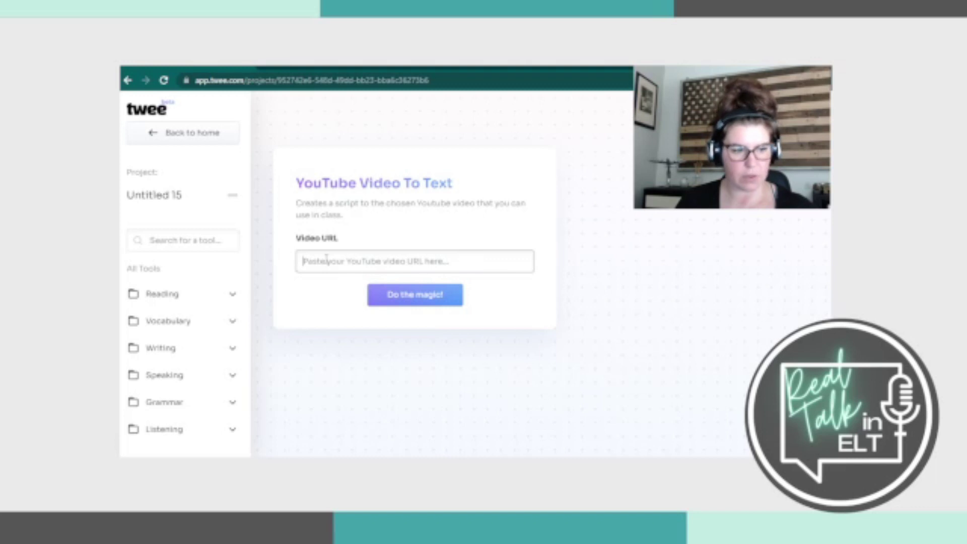
pyautogui.hotkey('ctrl', 'v')
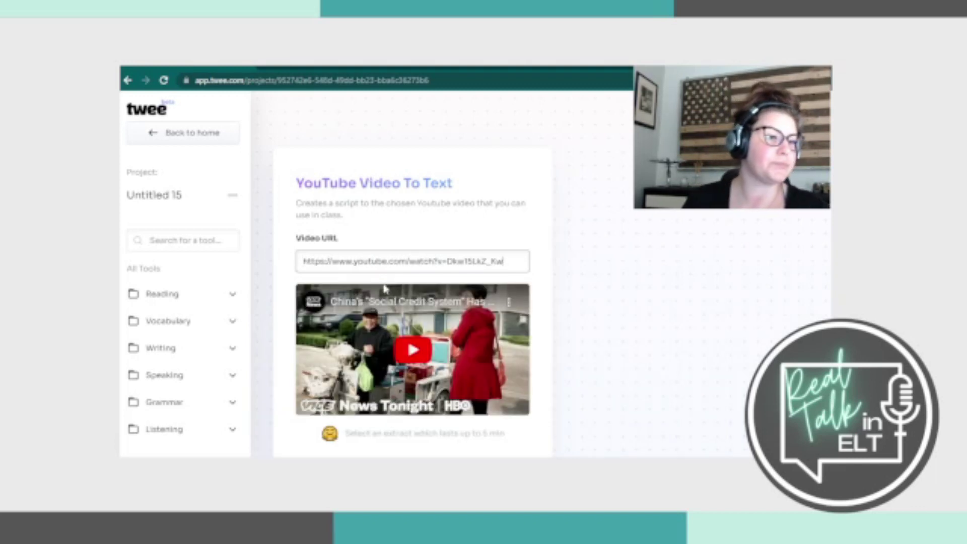
# Look over the extract selector, check the source video on YouTube, and pause the embedded preview in Twee
pyautogui.scroll(-4, 385, 289)
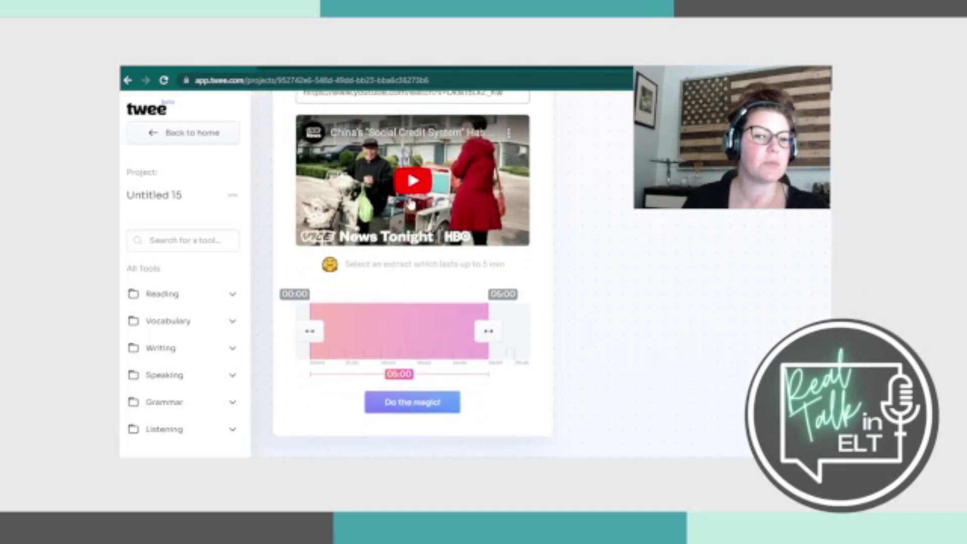
pyautogui.scroll(-1, 382, 245)
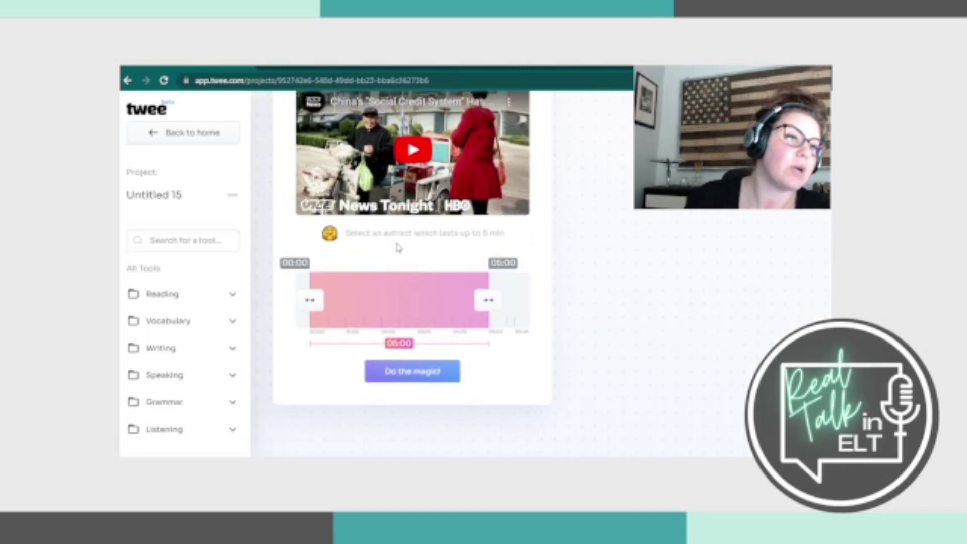
pyautogui.click(575, 65)
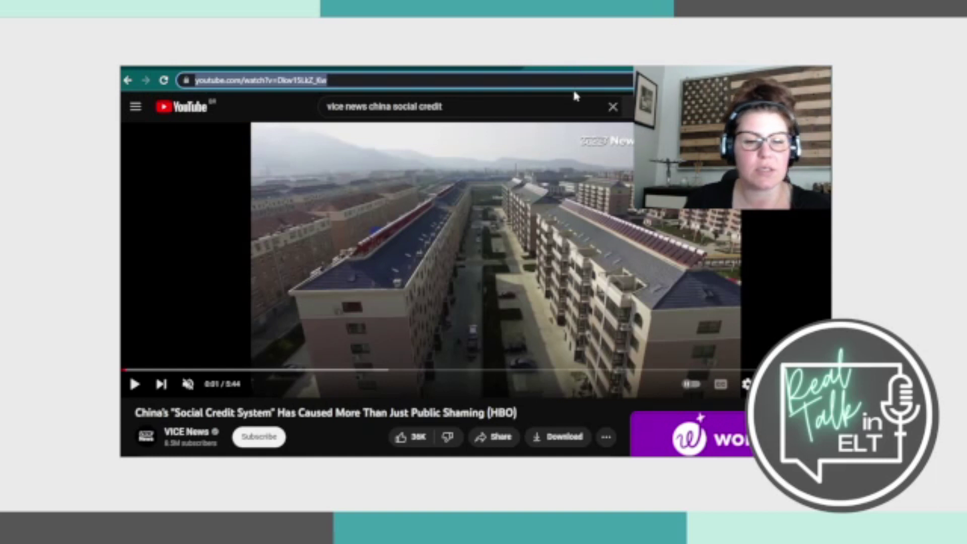
pyautogui.click(222, 67)
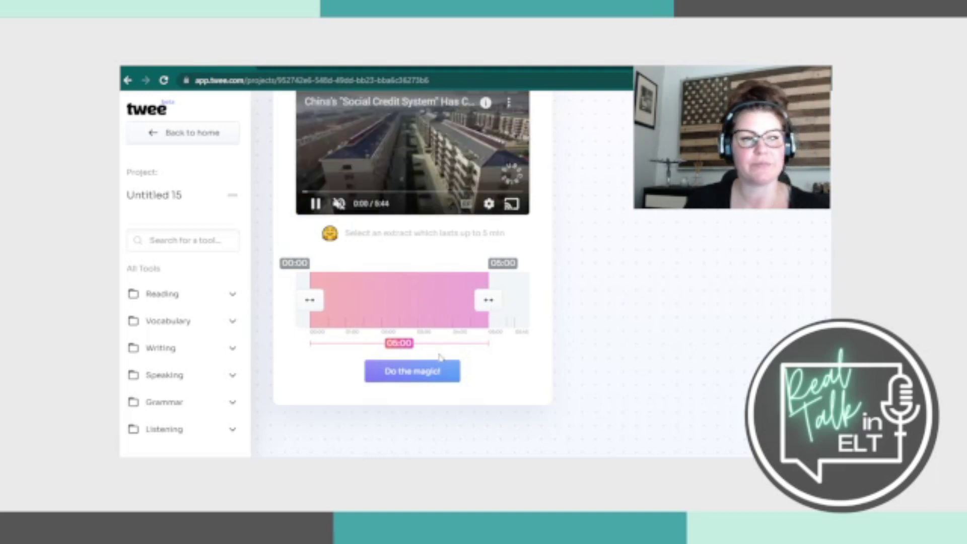
pyautogui.click(316, 204)
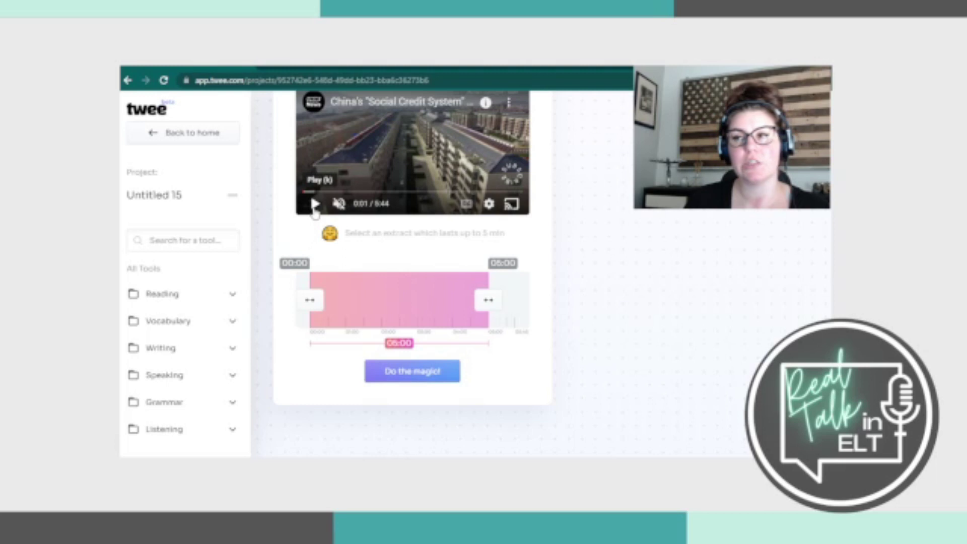
# Generate the script for the video's 00:00 to 05:00 extract and read through the transcript
pyautogui.click(433, 377)
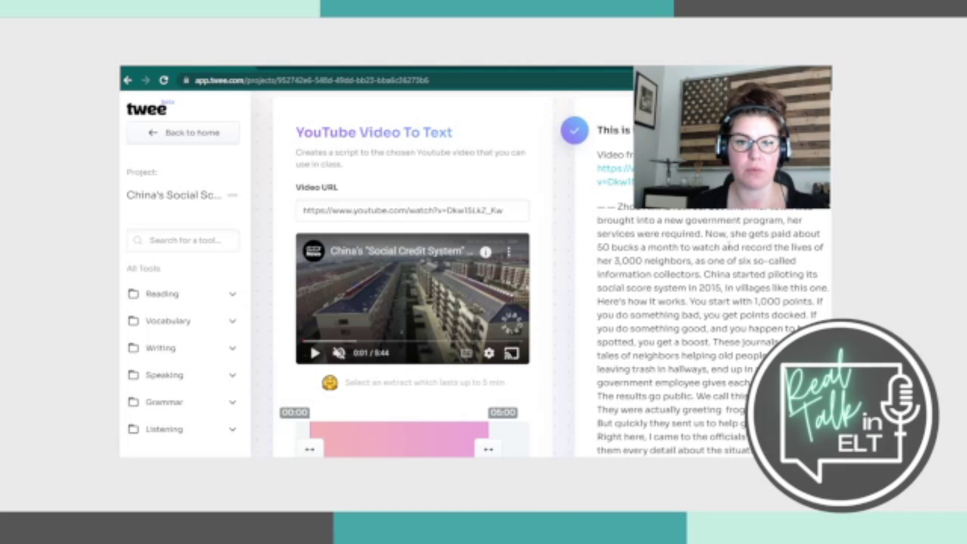
pyautogui.scroll(-10, 730, 246)
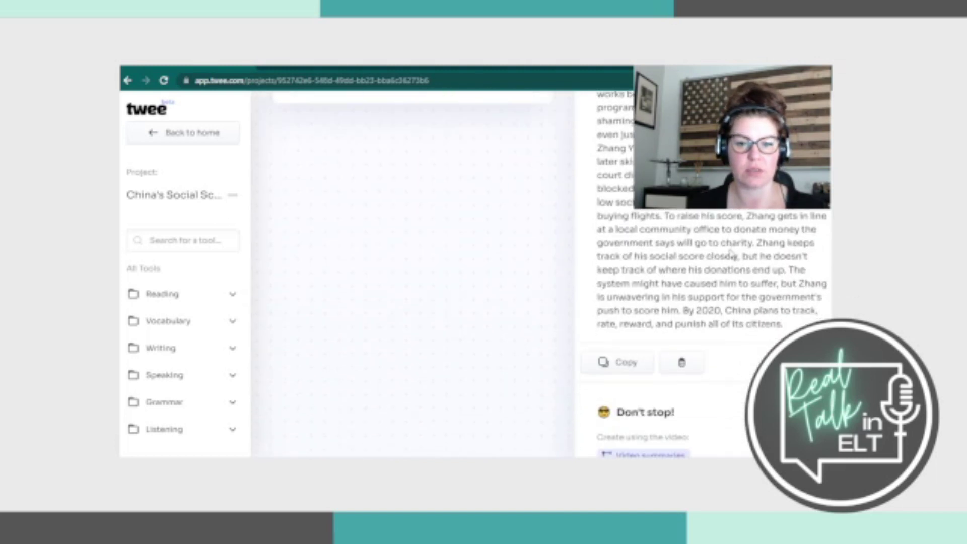
pyautogui.moveTo(791, 328); pyautogui.dragTo(616, 243)
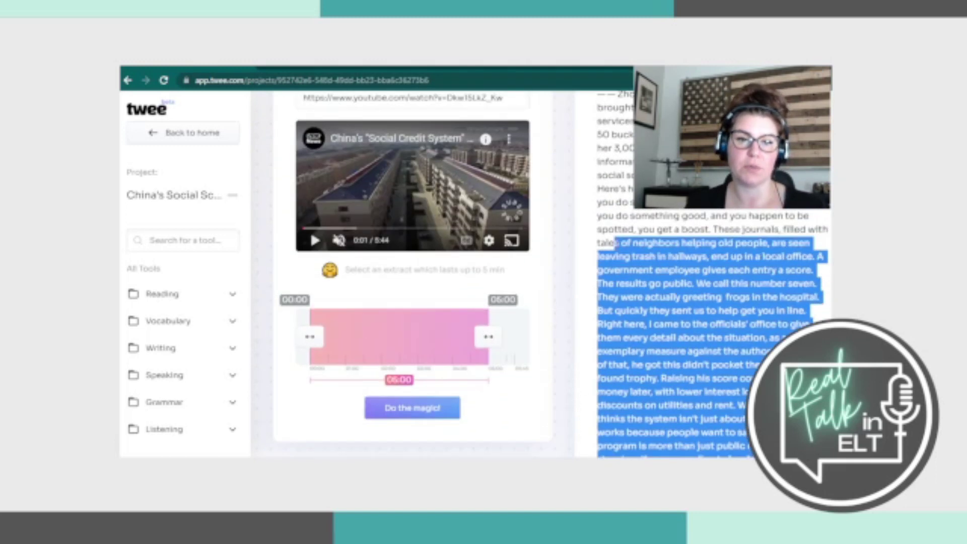
pyautogui.click(615, 243)
pyautogui.scroll(1, 639, 226)
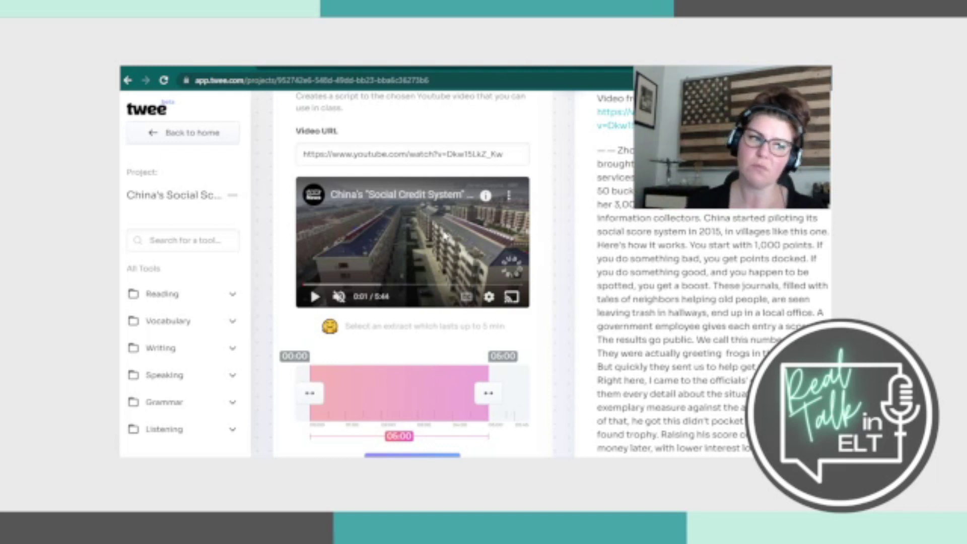
pyautogui.scroll(3, 575, 184)
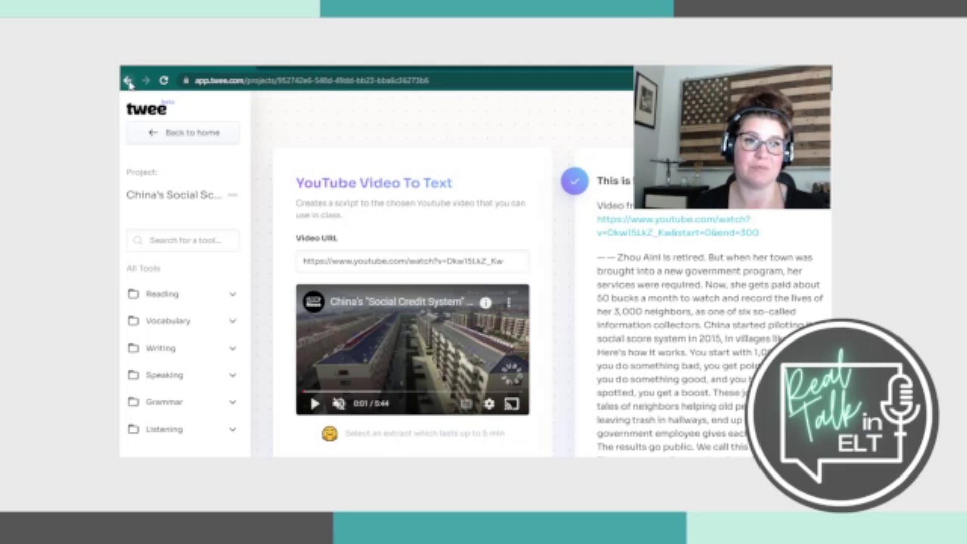
pyautogui.scroll(-10, 359, 235)
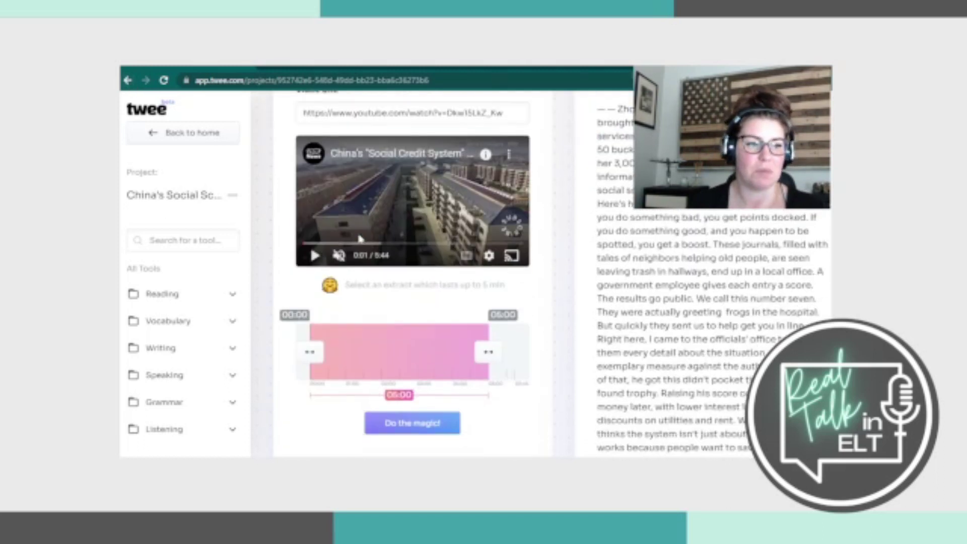
pyautogui.scroll(5, 359, 235)
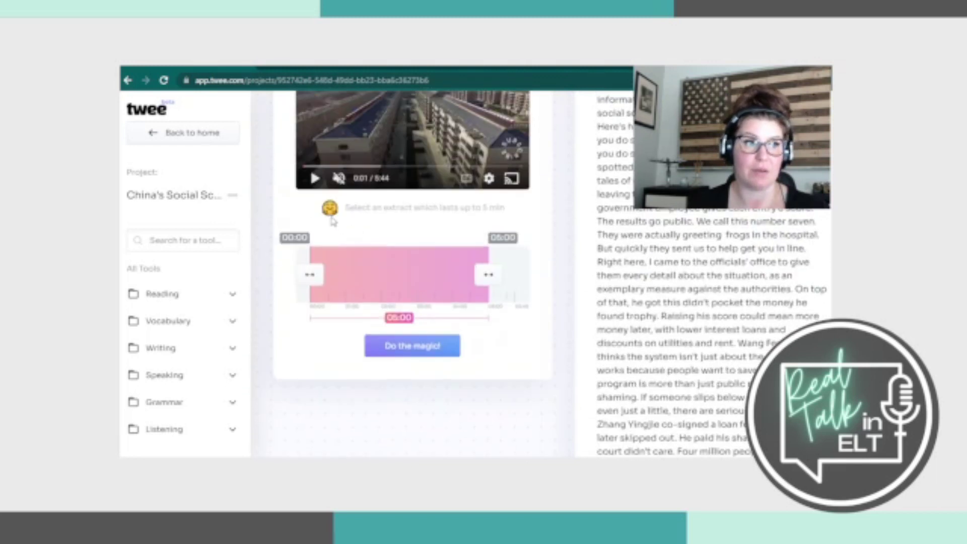
# Return to the Listening tools, open Create questions for a YouTube video and paste the "Social Credit System" video's URL
pyautogui.click(127, 82)
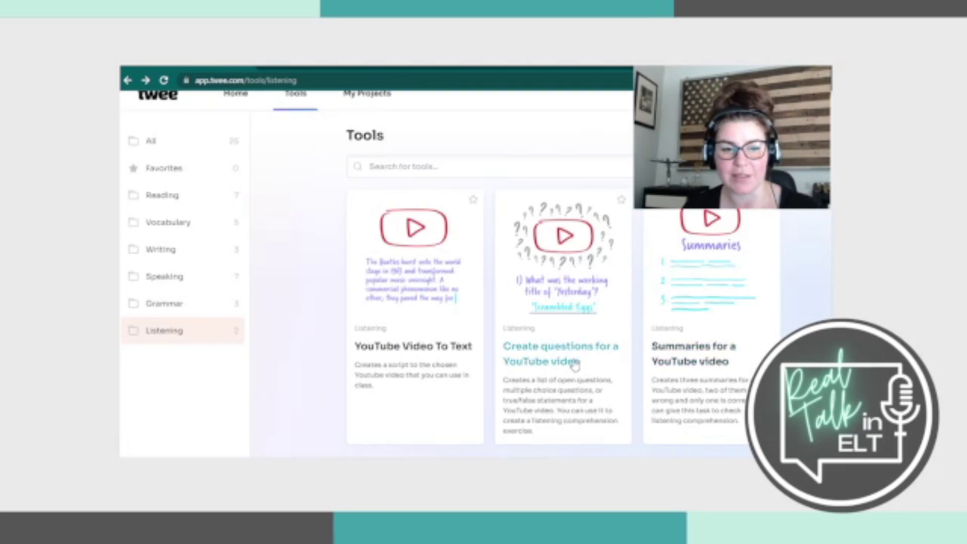
pyautogui.click(576, 363)
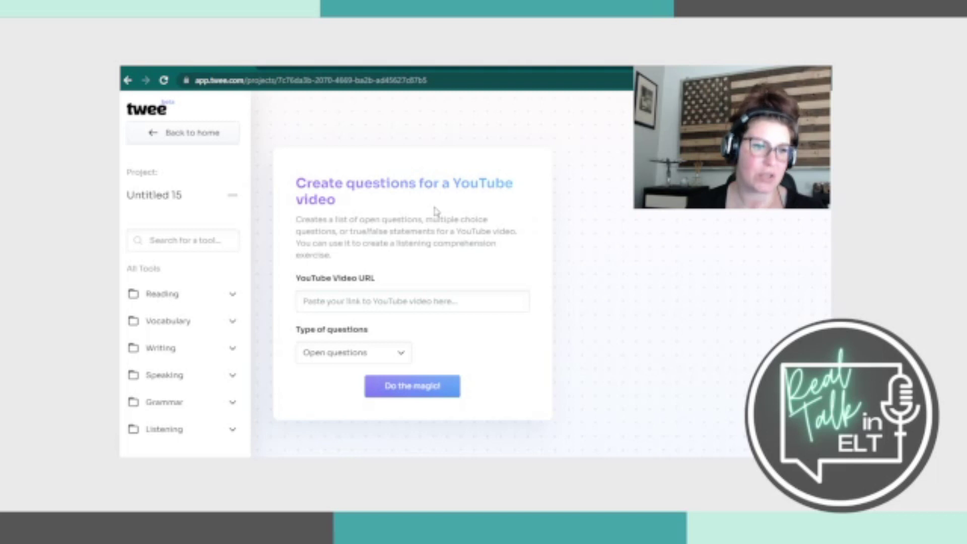
pyautogui.click(342, 305)
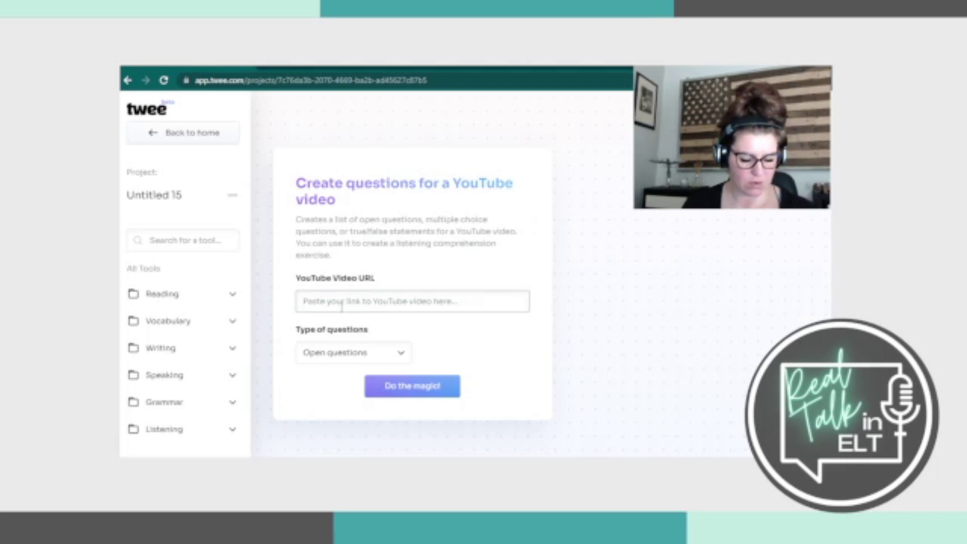
pyautogui.write('https://www.youtube.com/watch?v=Dkw15LkZ_Kw')
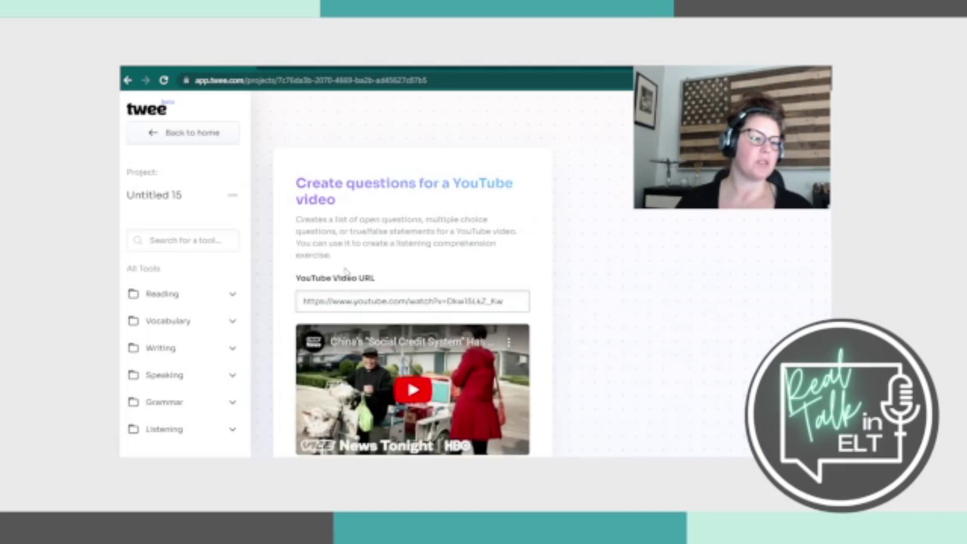
# Generate open questions for the 00:00 to 05:00 extract and read through the questions and correct answers
pyautogui.scroll(-5, 346, 272)
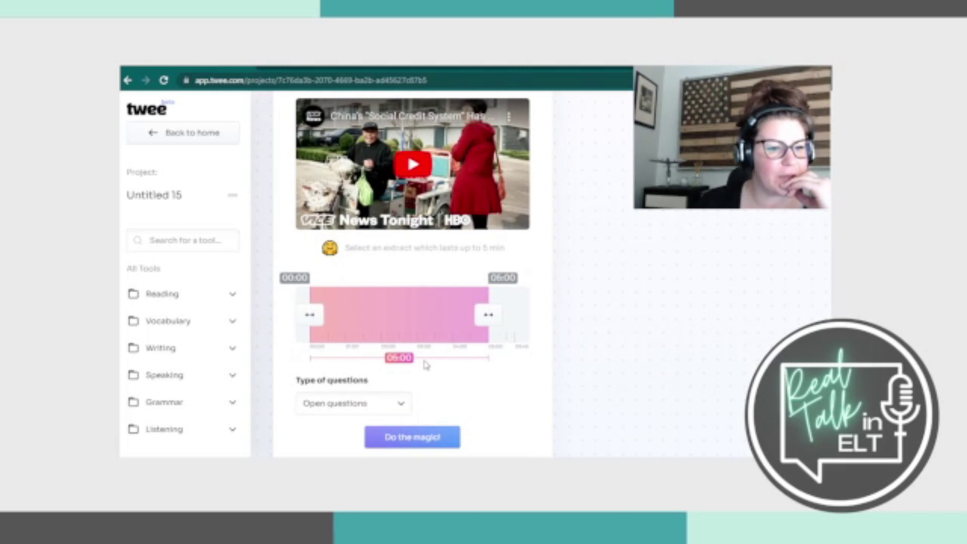
pyautogui.scroll(-2, 436, 372)
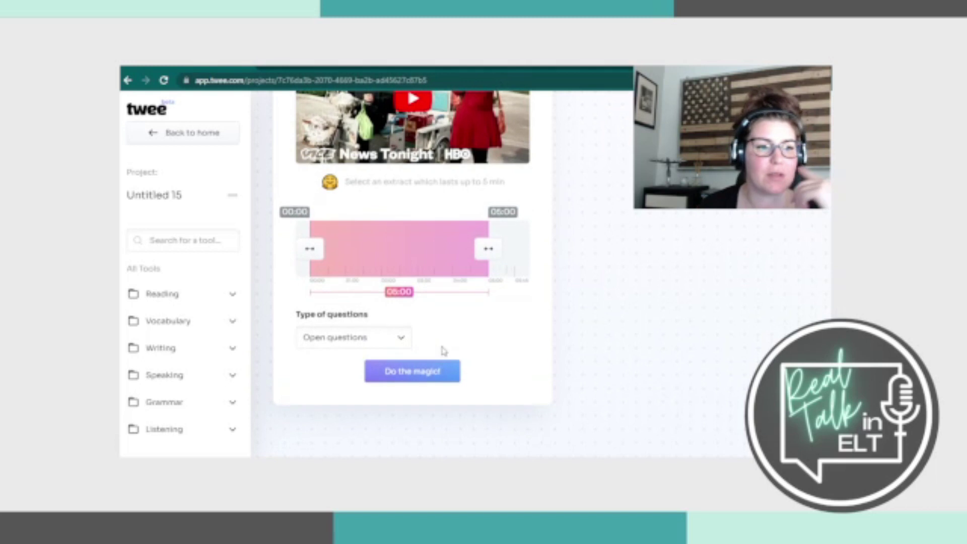
pyautogui.click(403, 341)
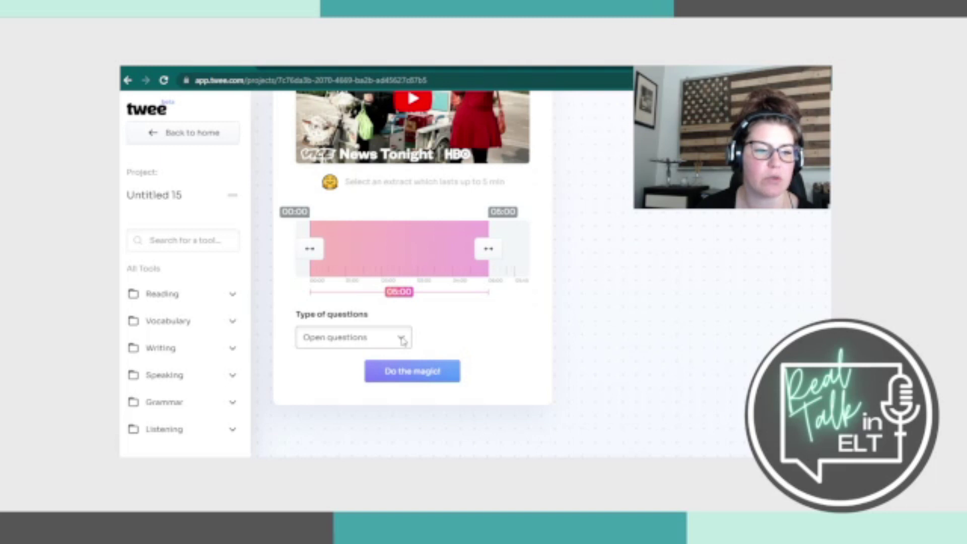
pyautogui.click(422, 373)
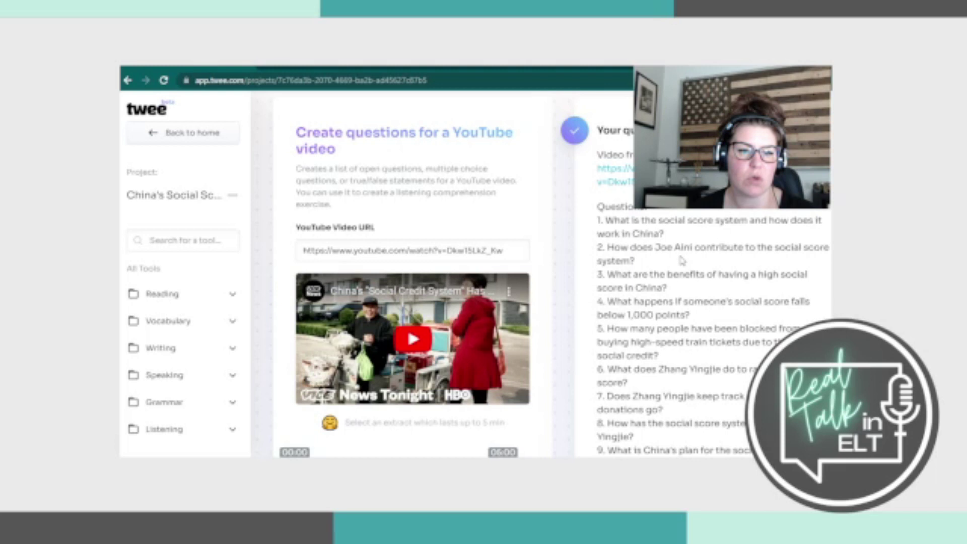
pyautogui.scroll(-5, 682, 261)
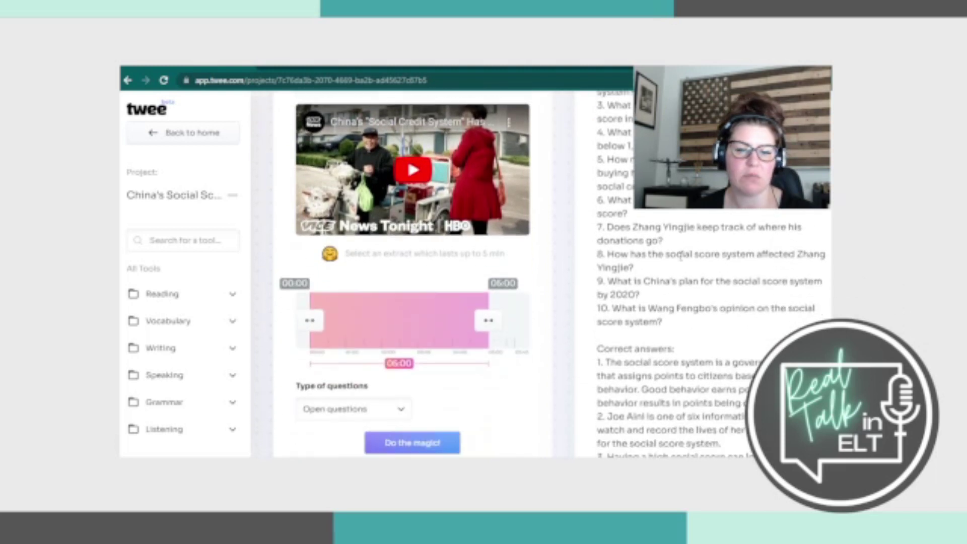
pyautogui.scroll(-10, 675, 257)
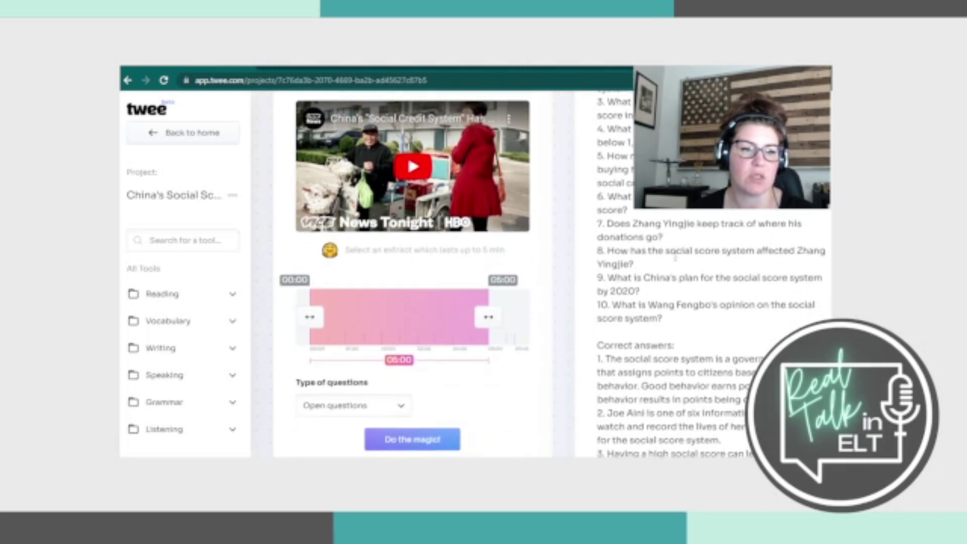
pyautogui.scroll(-1, 632, 267)
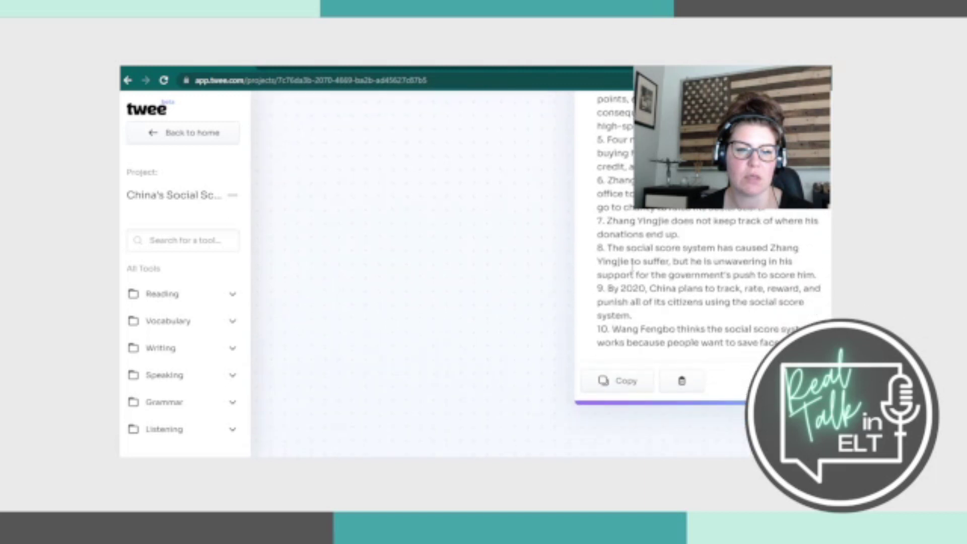
pyautogui.scroll(10, 633, 266)
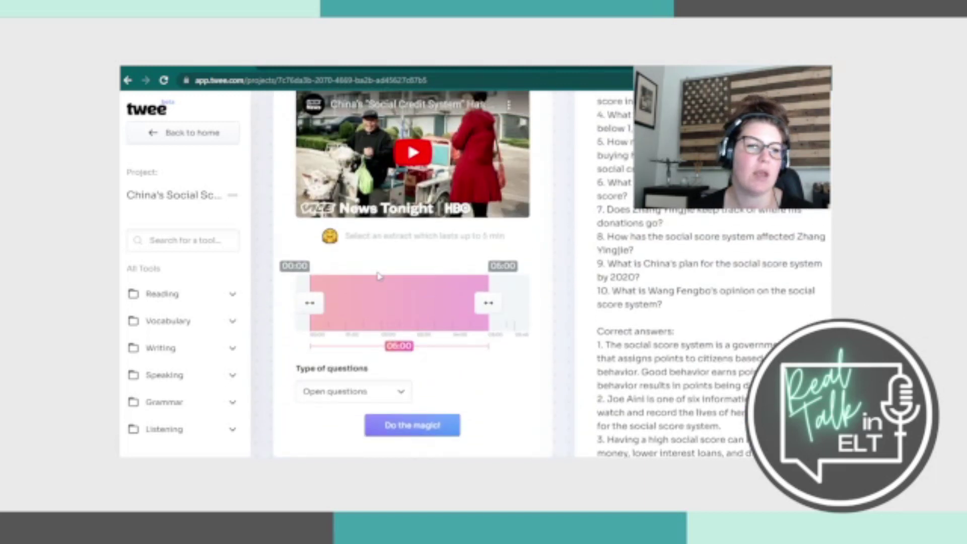
pyautogui.scroll(5, 682, 257)
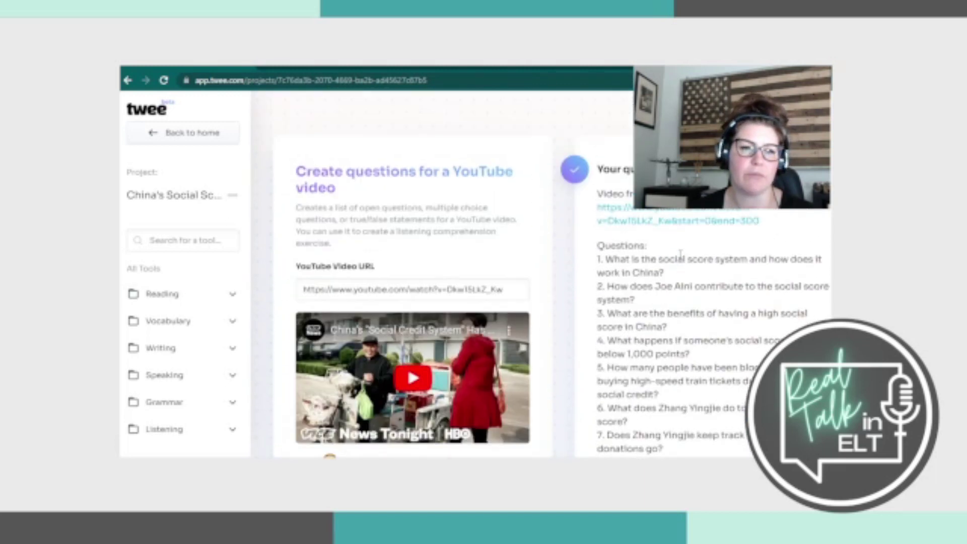
# Change the type of questions to ABCD questions and generate a new set for the same extract
pyautogui.scroll(-3, 565, 279)
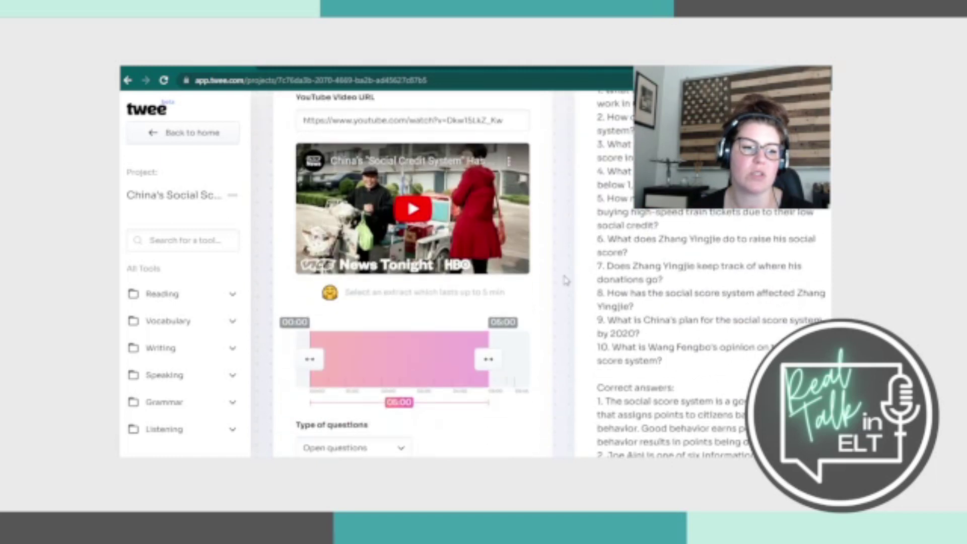
pyautogui.scroll(-2, 484, 367)
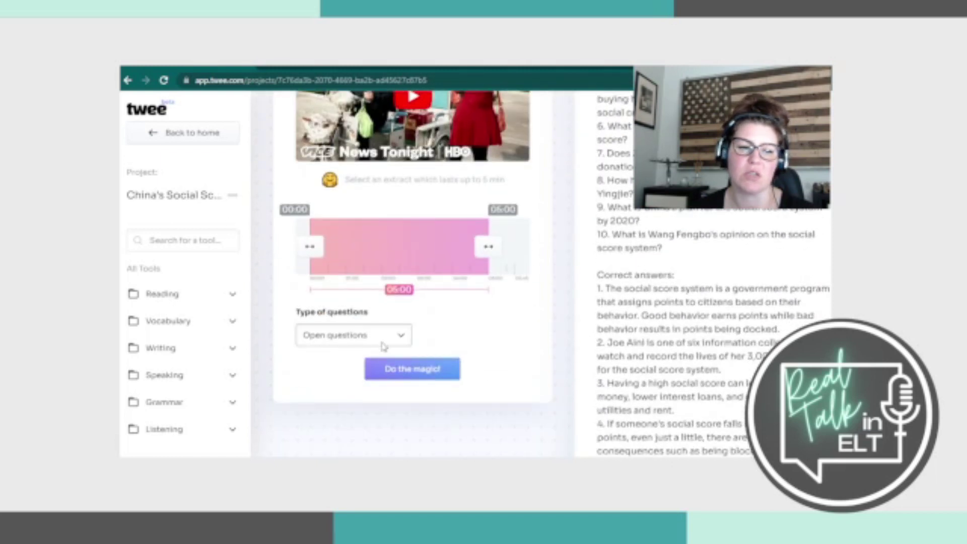
pyautogui.click(358, 367)
pyautogui.click(433, 370)
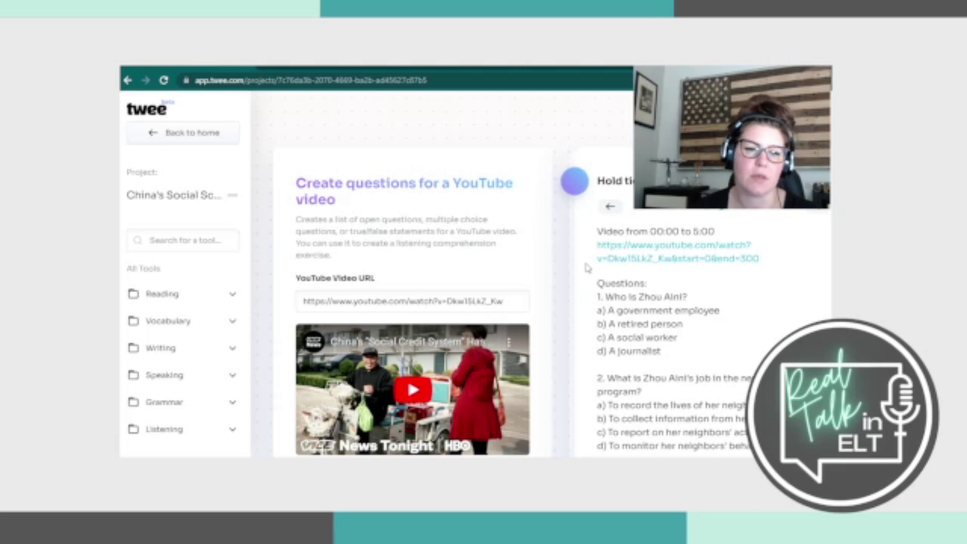
# Examine the generated multiple-choice questions, their answer options and the list of correct answers
pyautogui.scroll(-1, 595, 277)
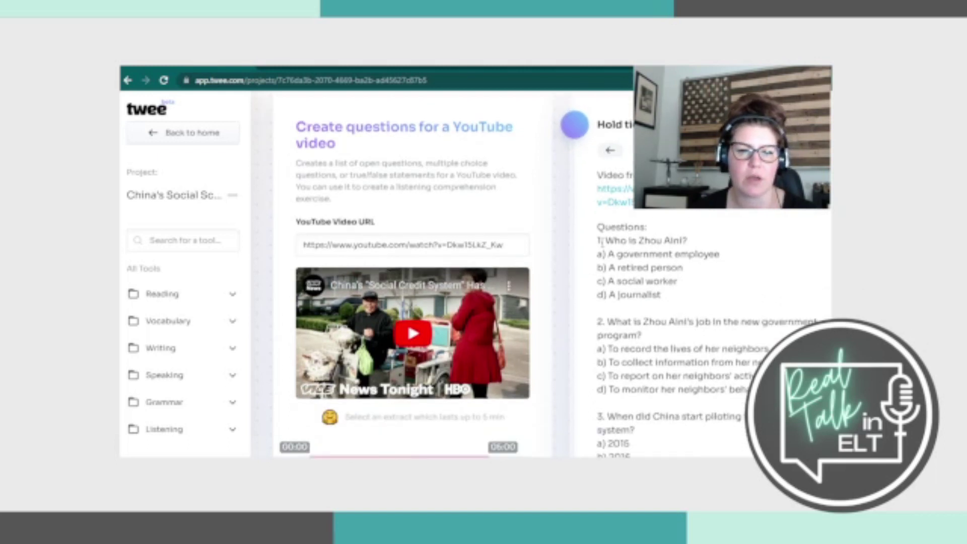
pyautogui.scroll(-5, 600, 247)
pyautogui.scroll(-4, 599, 237)
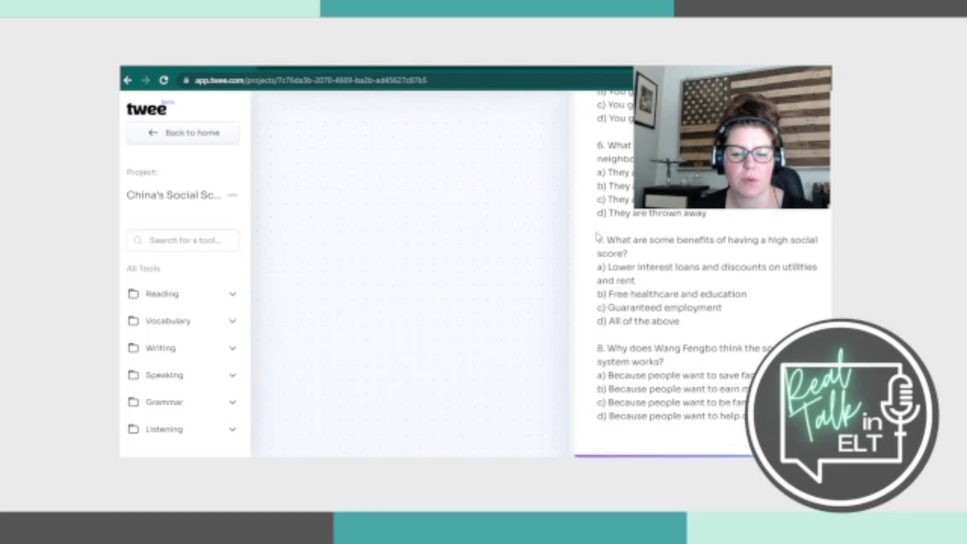
pyautogui.scroll(-2, 598, 237)
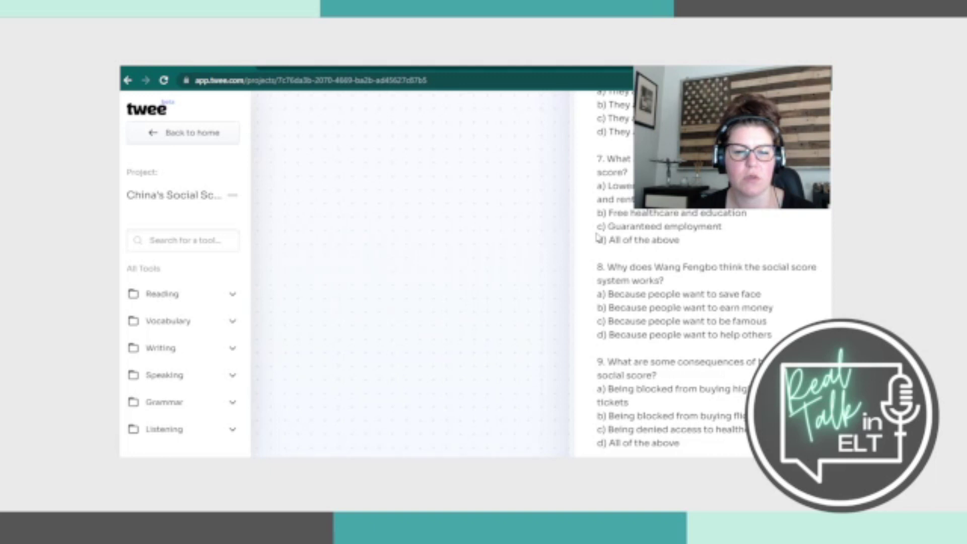
pyautogui.scroll(-4, 599, 237)
pyautogui.scroll(15, 568, 255)
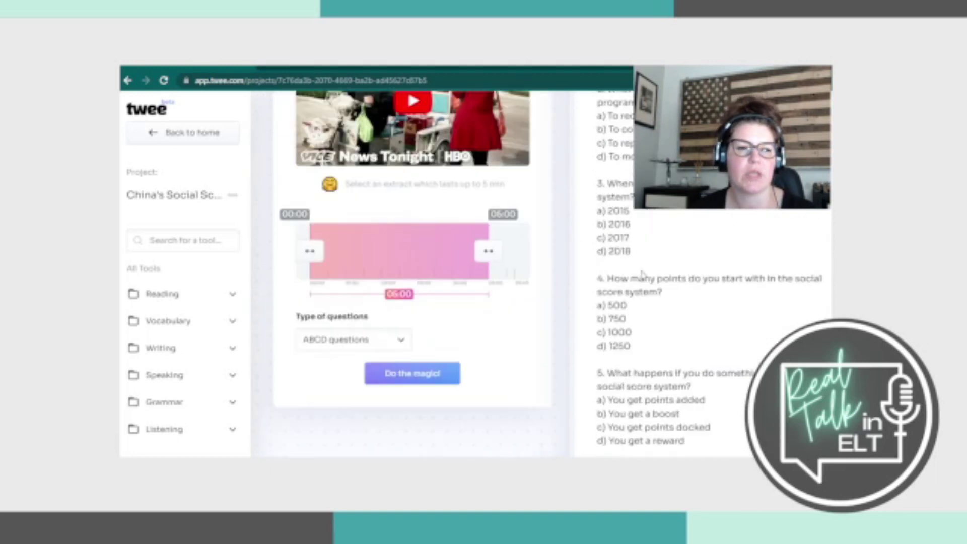
pyautogui.scroll(-10, 643, 278)
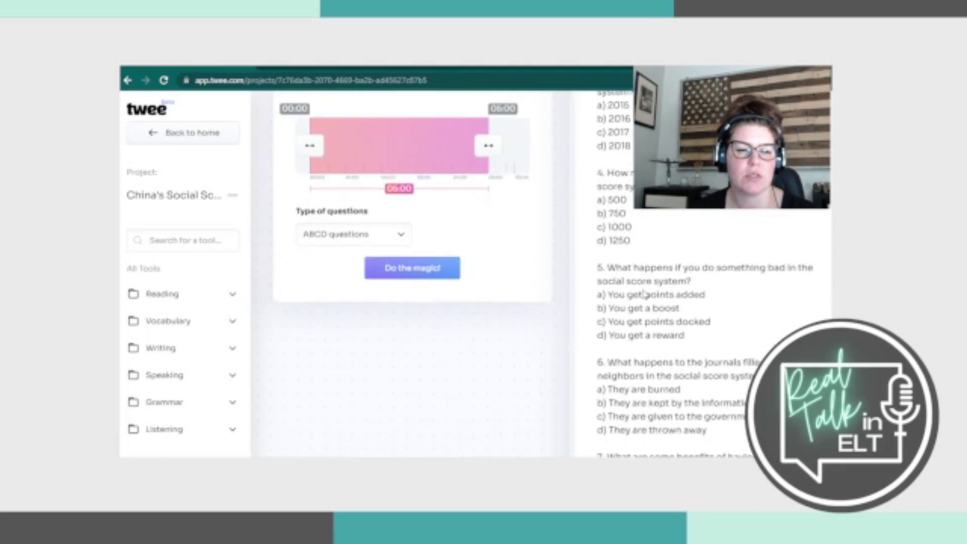
pyautogui.scroll(-6, 643, 285)
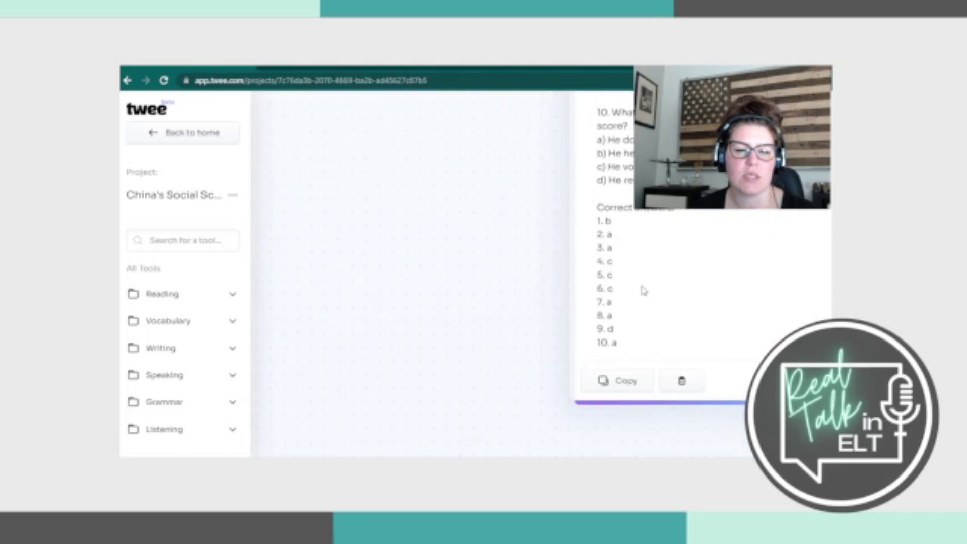
pyautogui.scroll(3, 645, 305)
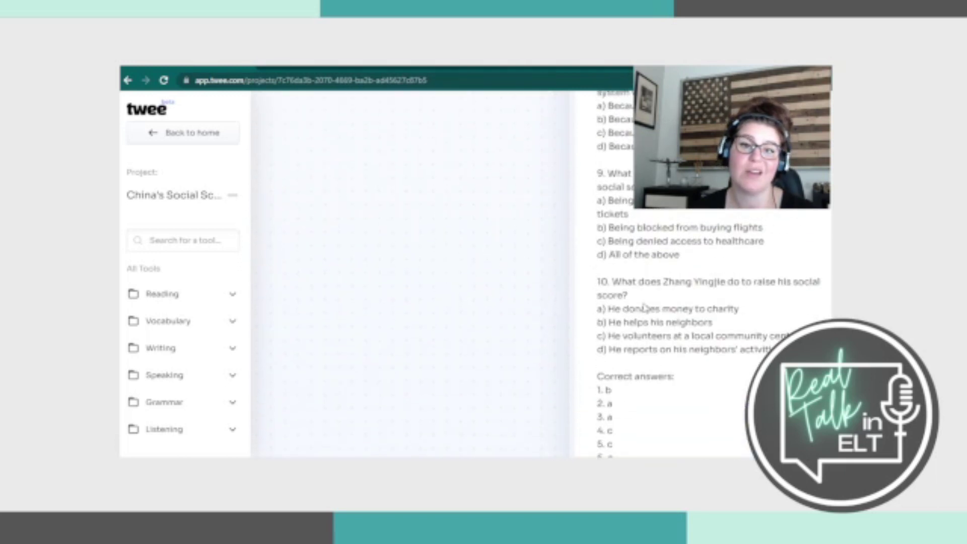
pyautogui.scroll(8, 644, 302)
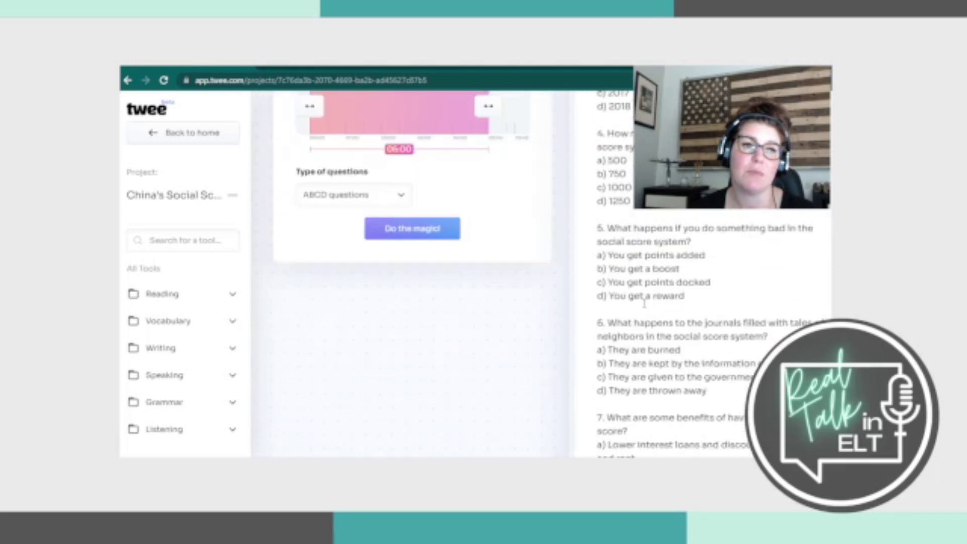
pyautogui.scroll(3, 645, 309)
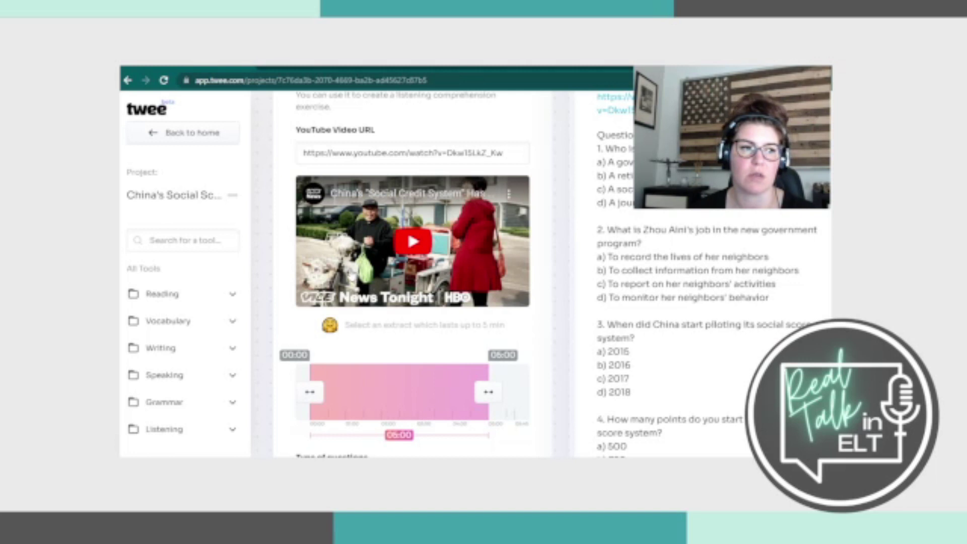
# Switch the question type to true/false statements, generate them for the same extract and read through the statements
pyautogui.scroll(-3, 345, 275)
pyautogui.click(356, 375)
pyautogui.click(344, 407)
pyautogui.click(406, 409)
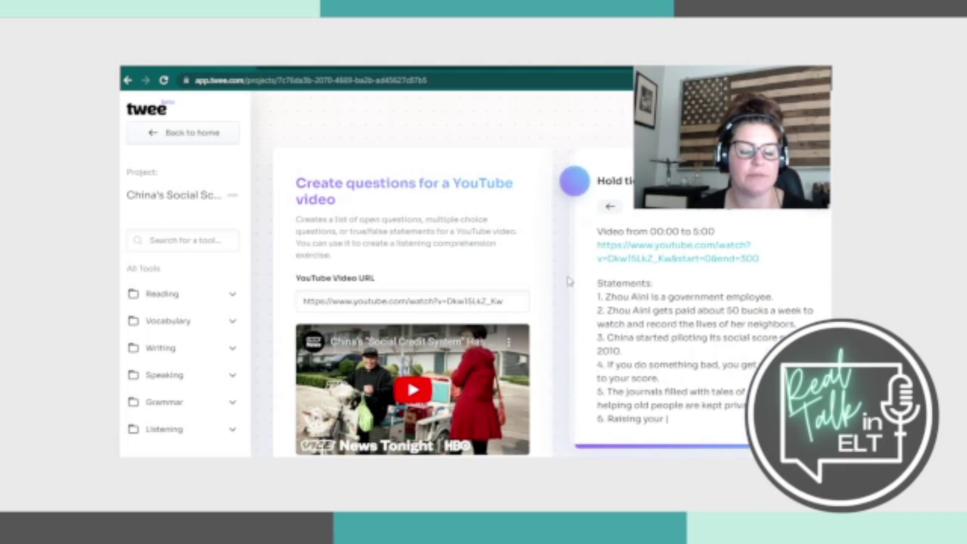
pyautogui.scroll(-1, 568, 282)
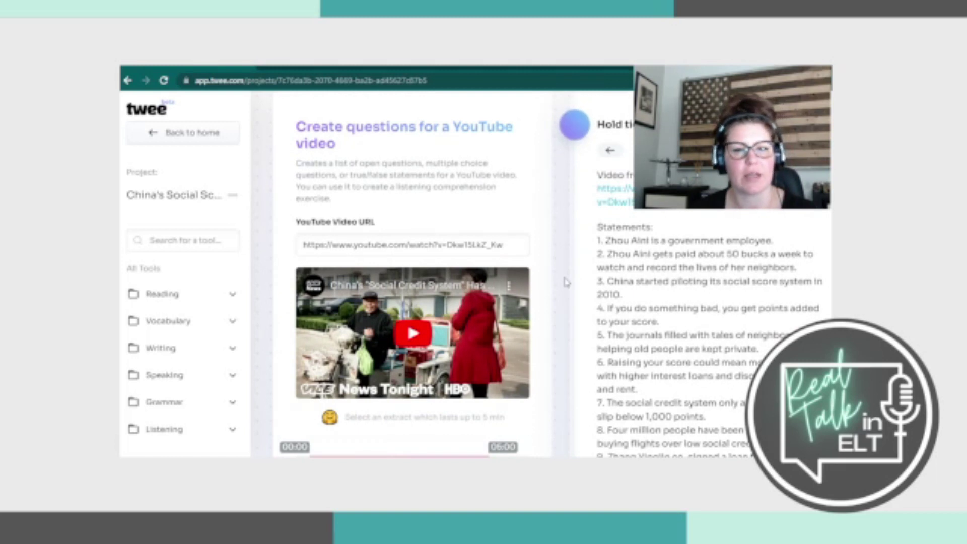
pyautogui.scroll(-2, 568, 282)
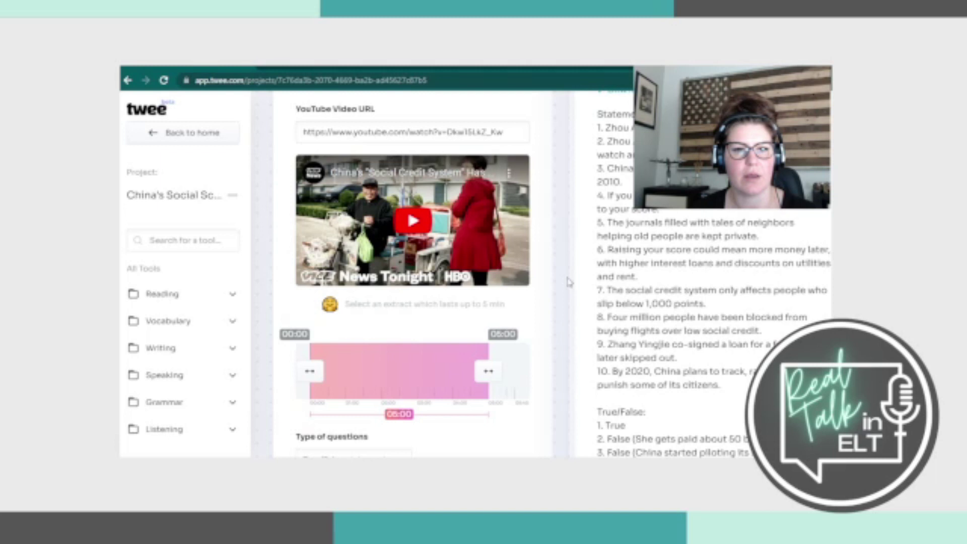
# Read through the generated true/false statements and the answer key with its explanations
pyautogui.scroll(2, 568, 282)
pyautogui.scroll(-4, 568, 282)
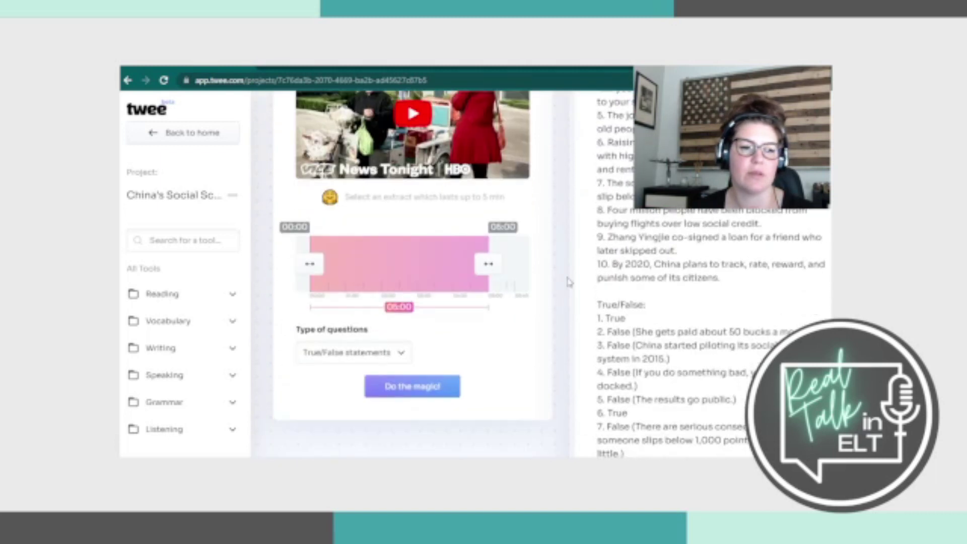
pyautogui.scroll(-2, 584, 311)
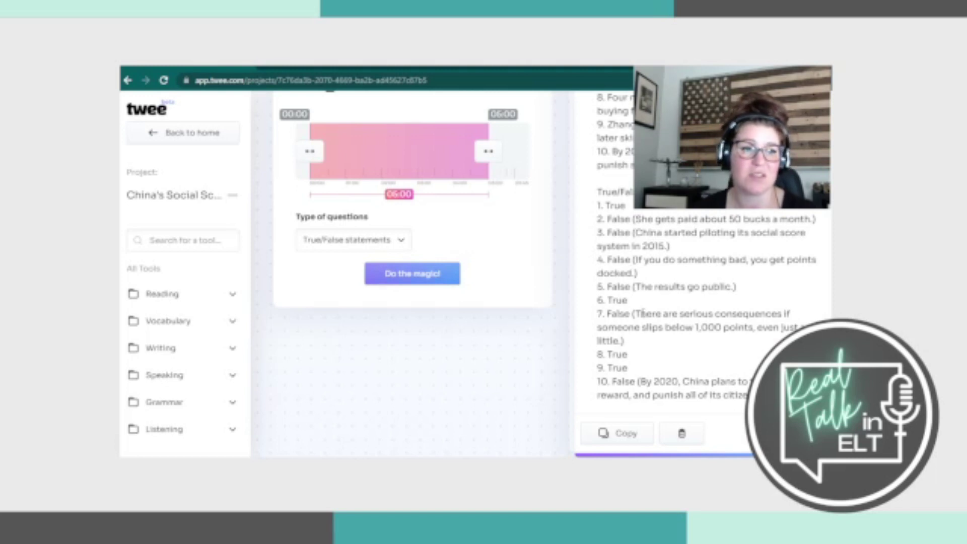
pyautogui.scroll(10, 309, 207)
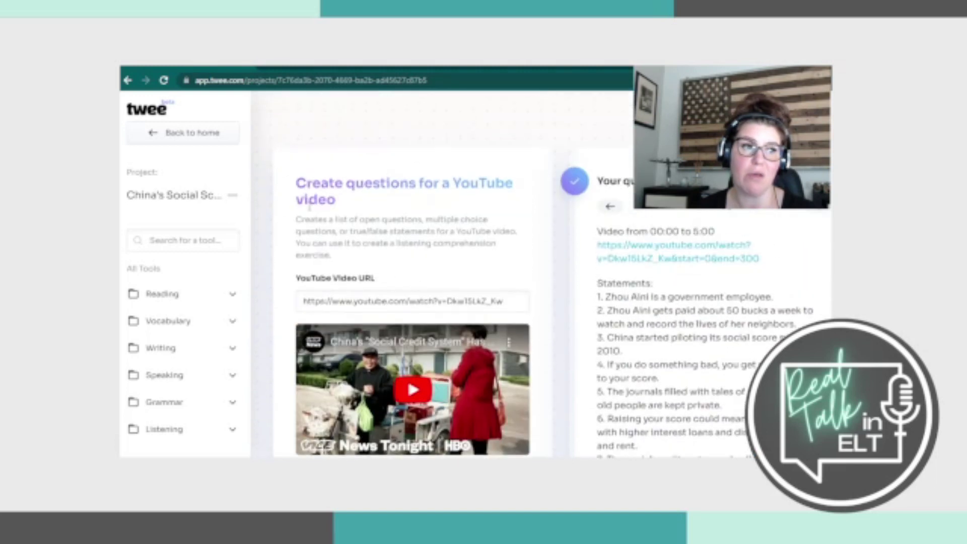
pyautogui.click(127, 80)
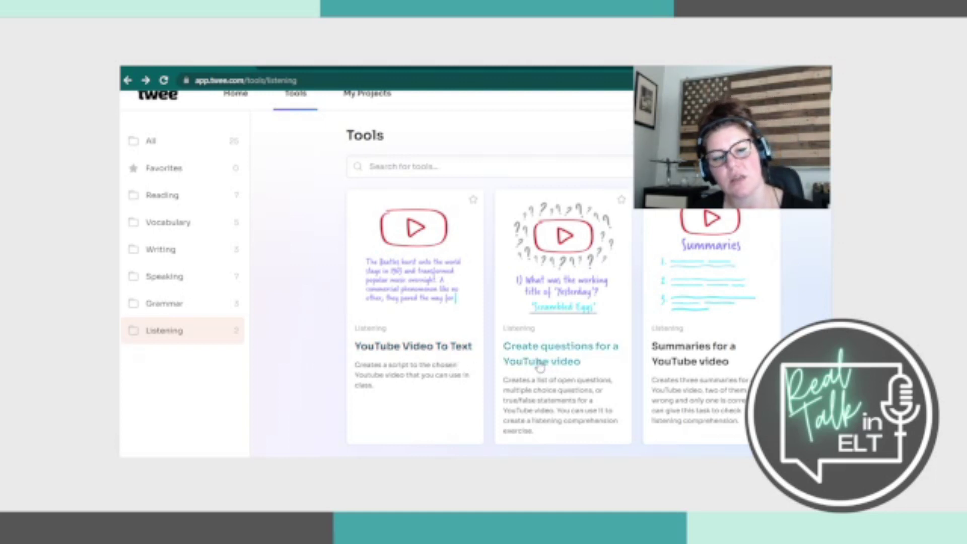
pyautogui.click(698, 365)
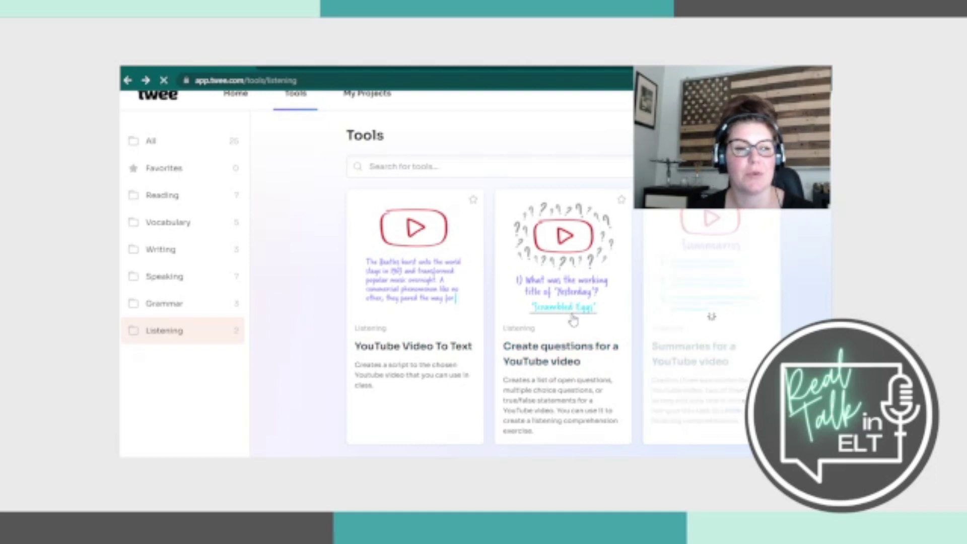
pyautogui.click(354, 274)
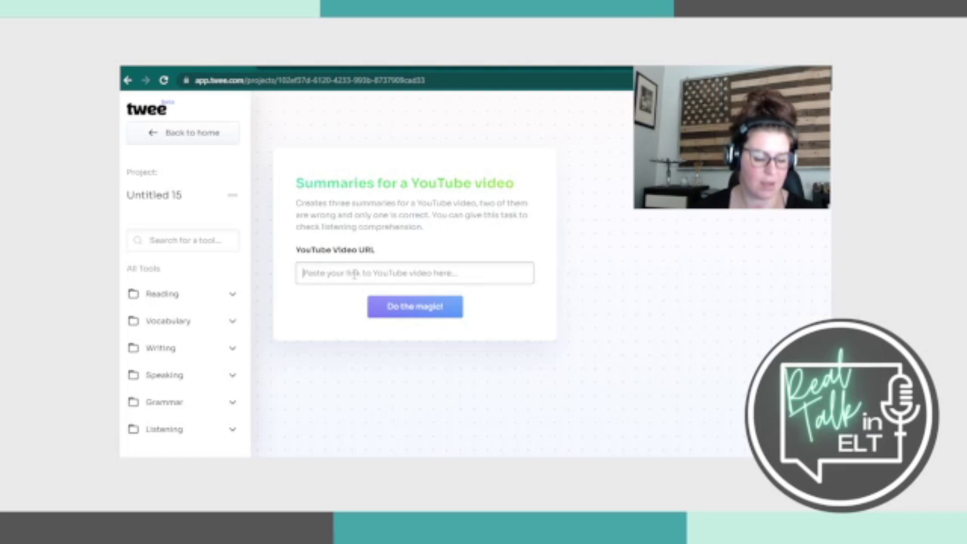
pyautogui.write('https://www.youtube.com/watch?v=Dkw15LkZ_Kw')
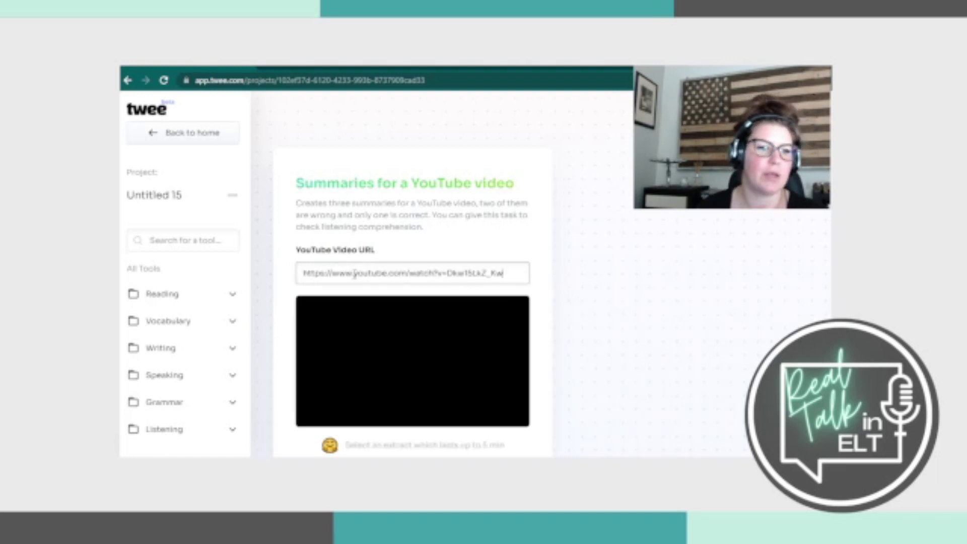
pyautogui.scroll(-4, 371, 264)
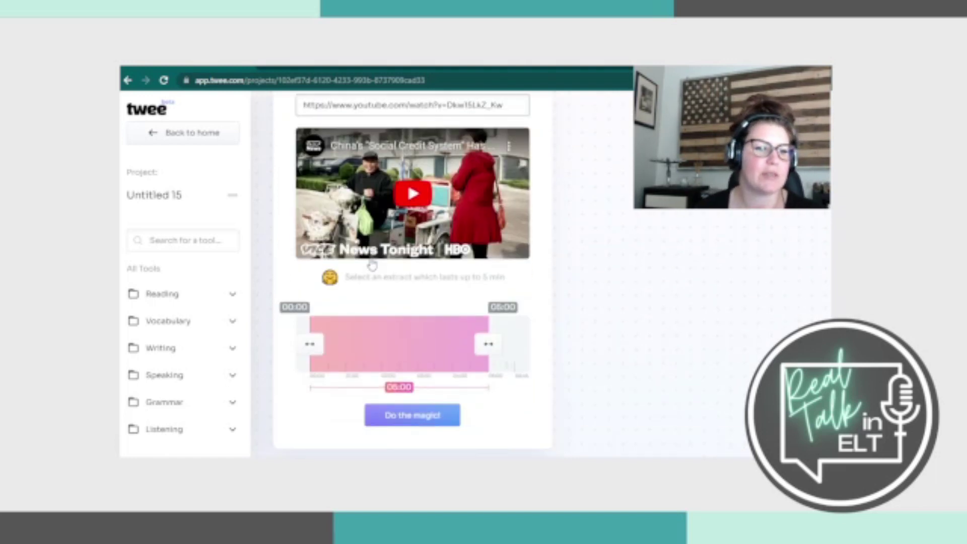
pyautogui.click(413, 415)
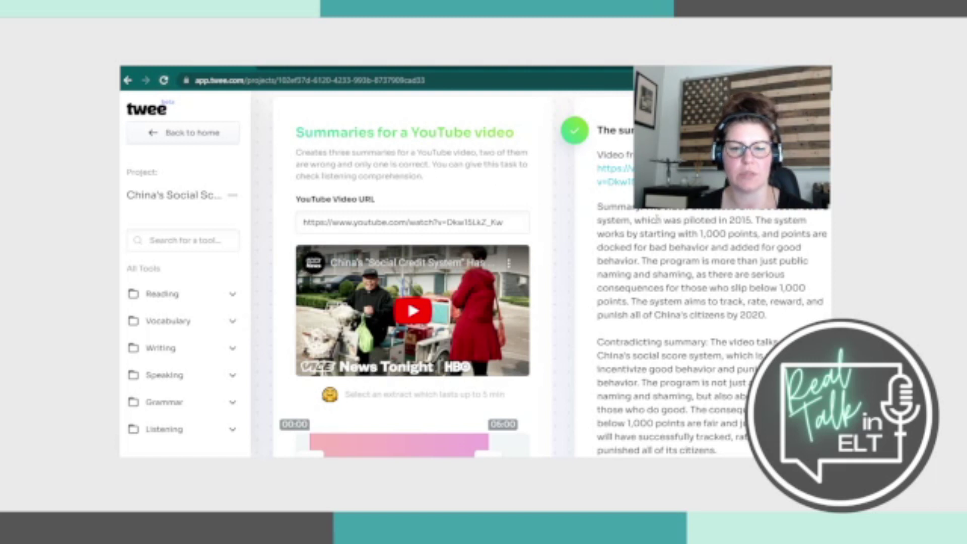
# Examine and compare the generated correct, contradicting and imaginary summaries of the video
pyautogui.scroll(-2, 598, 234)
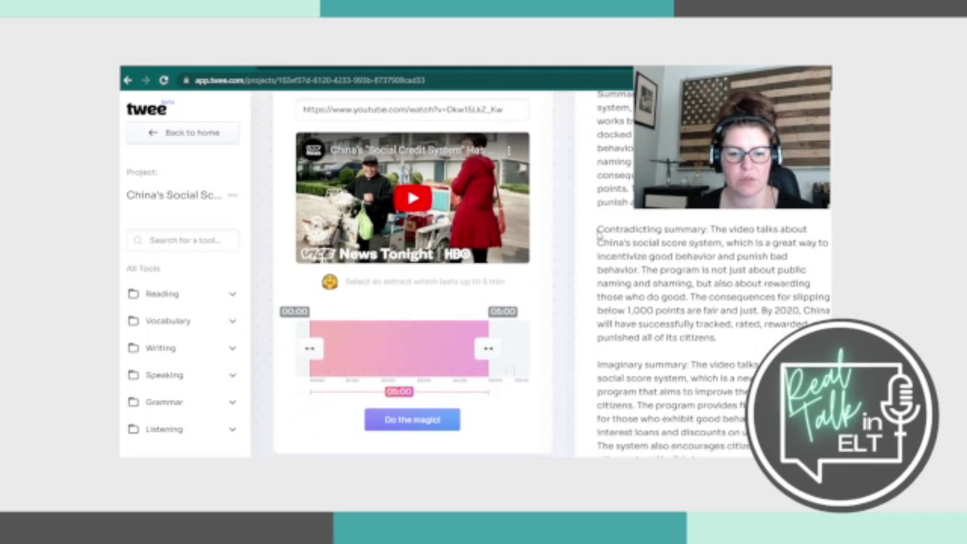
pyautogui.scroll(3, 597, 235)
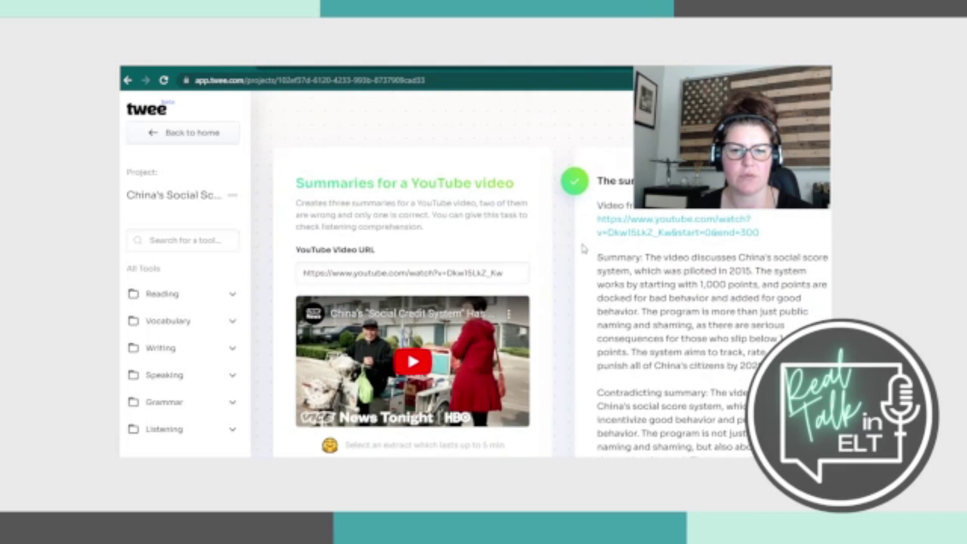
pyautogui.scroll(-1, 584, 248)
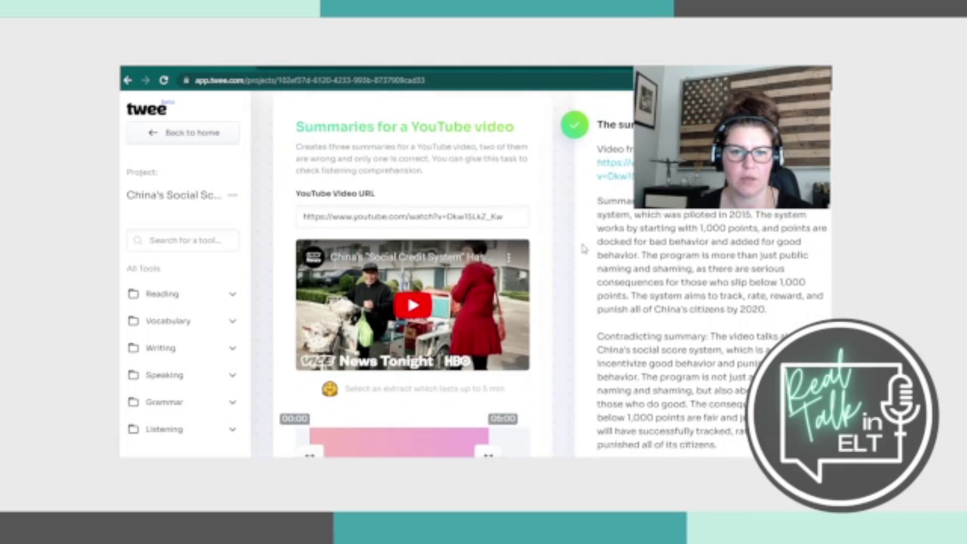
pyautogui.scroll(-3, 583, 249)
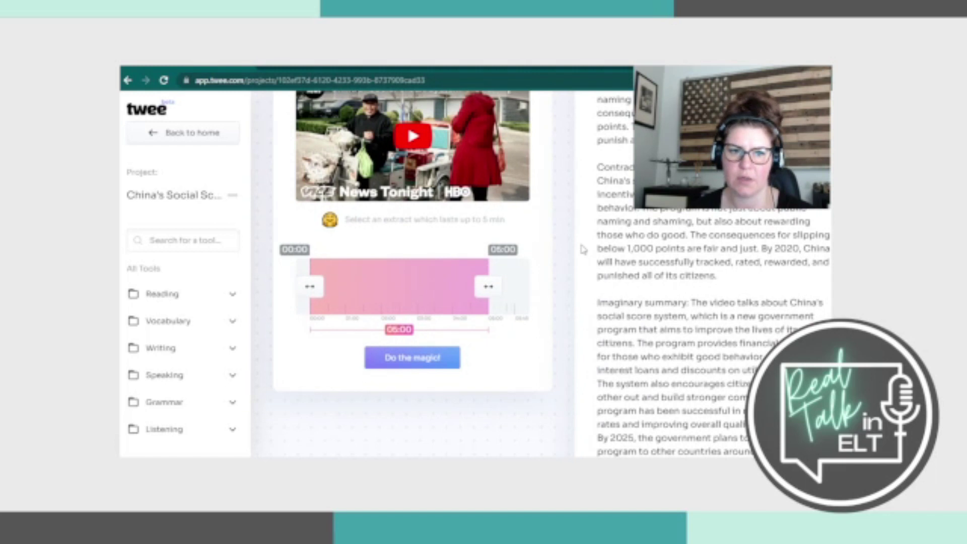
pyautogui.scroll(-1, 584, 249)
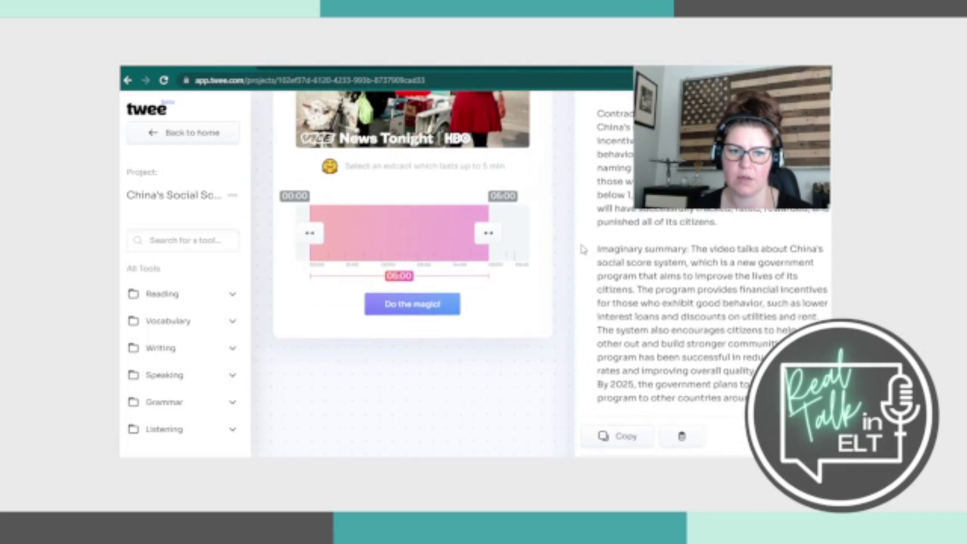
pyautogui.scroll(-1, 584, 248)
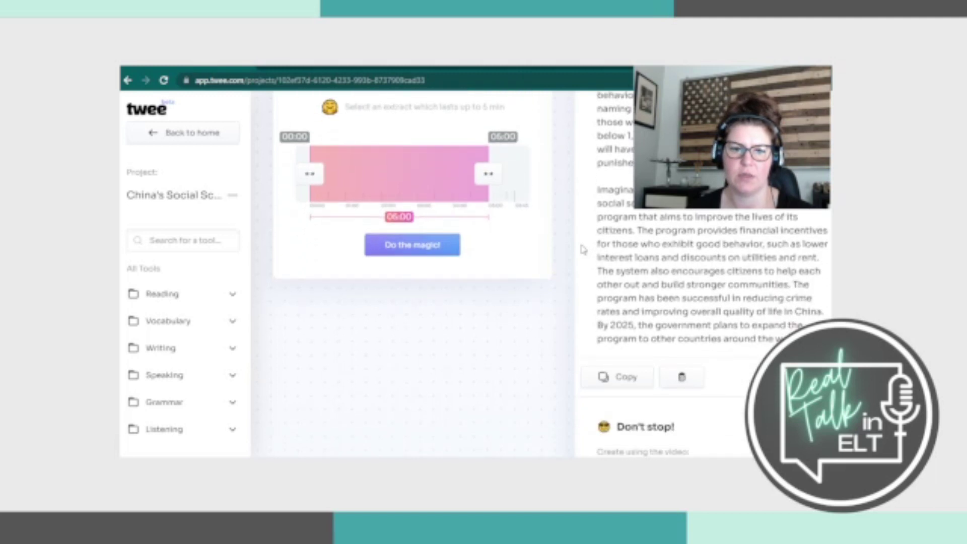
pyautogui.scroll(5, 584, 249)
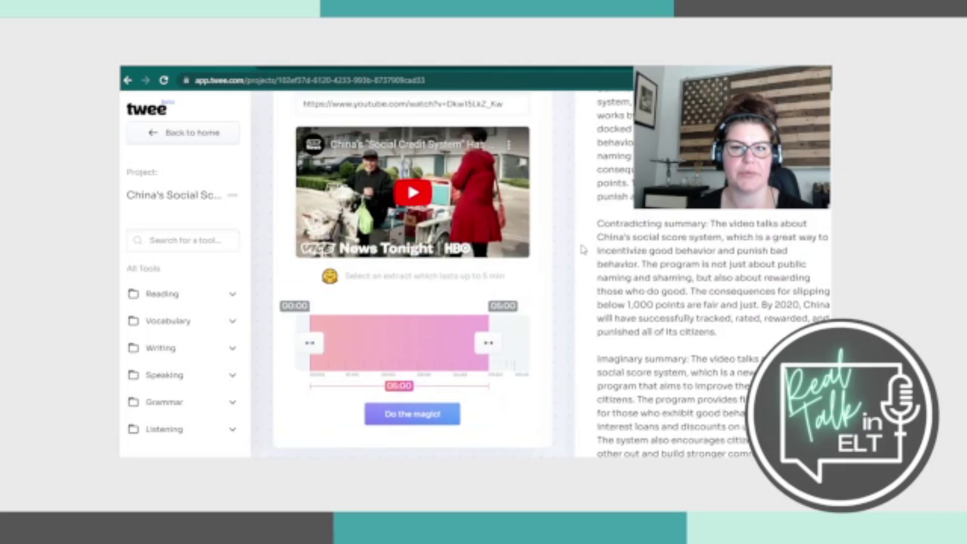
pyautogui.scroll(1, 584, 248)
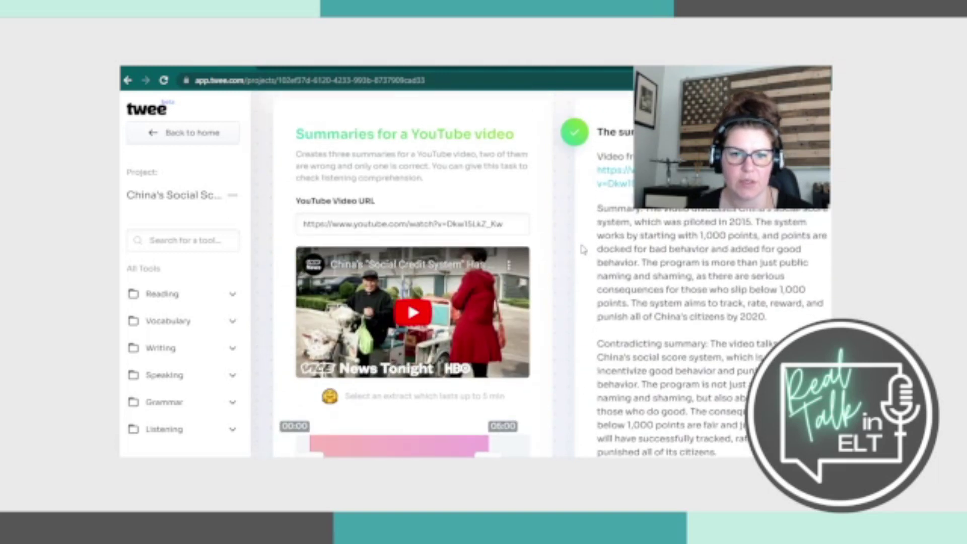
pyautogui.scroll(-1, 584, 248)
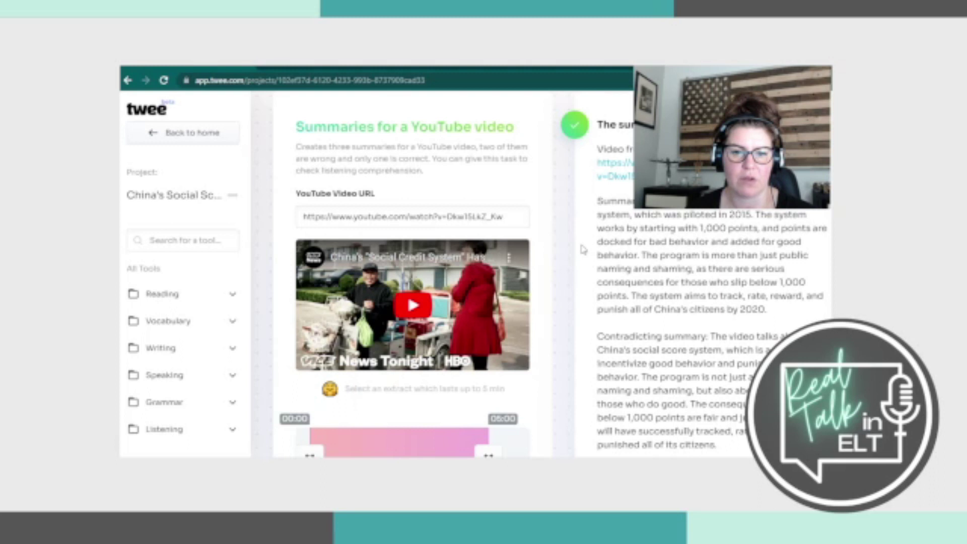
pyautogui.scroll(-1, 583, 250)
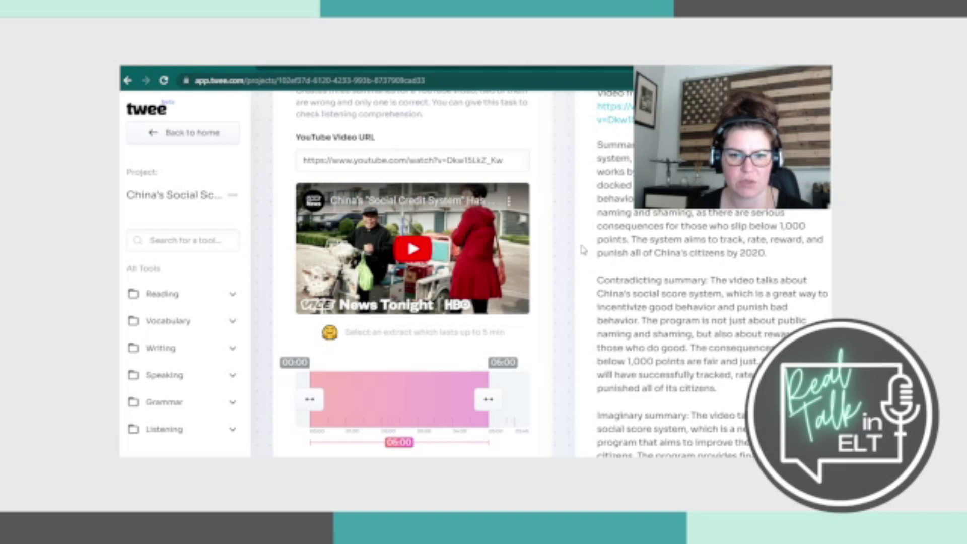
pyautogui.scroll(-1, 583, 250)
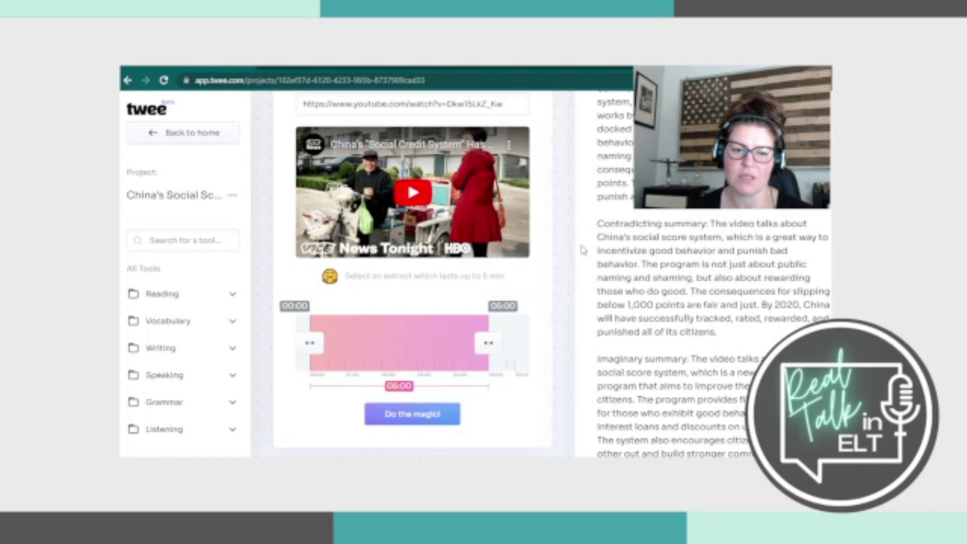
pyautogui.scroll(1, 591, 247)
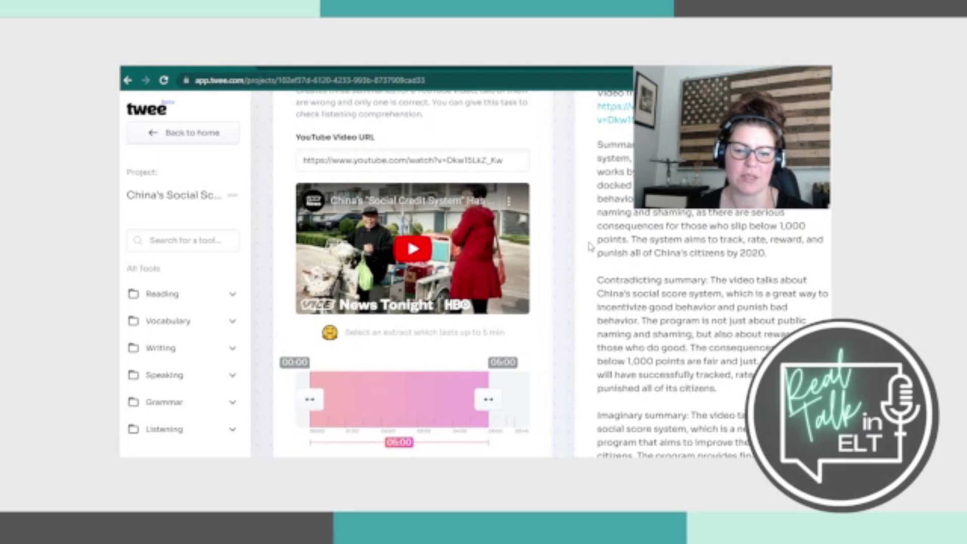
pyautogui.scroll(-2, 590, 246)
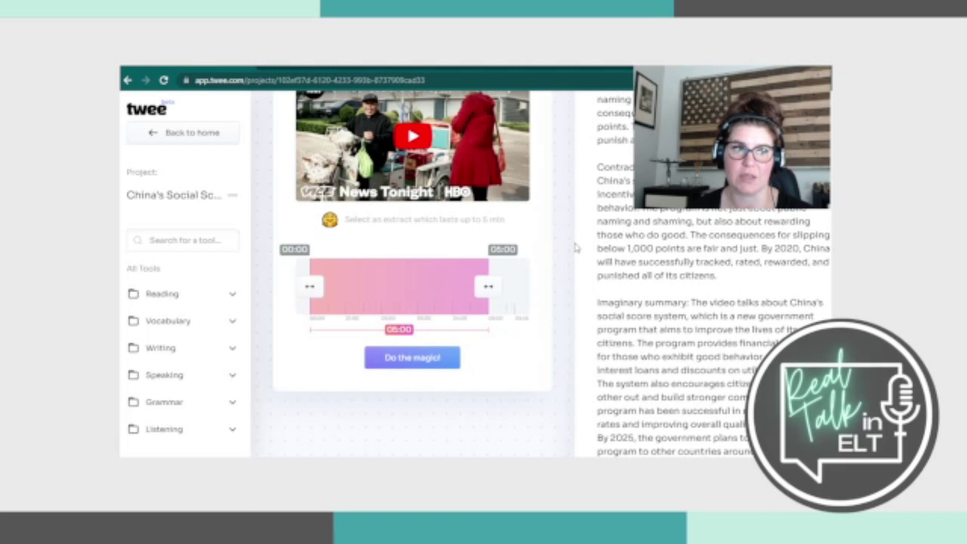
pyautogui.scroll(-2, 575, 249)
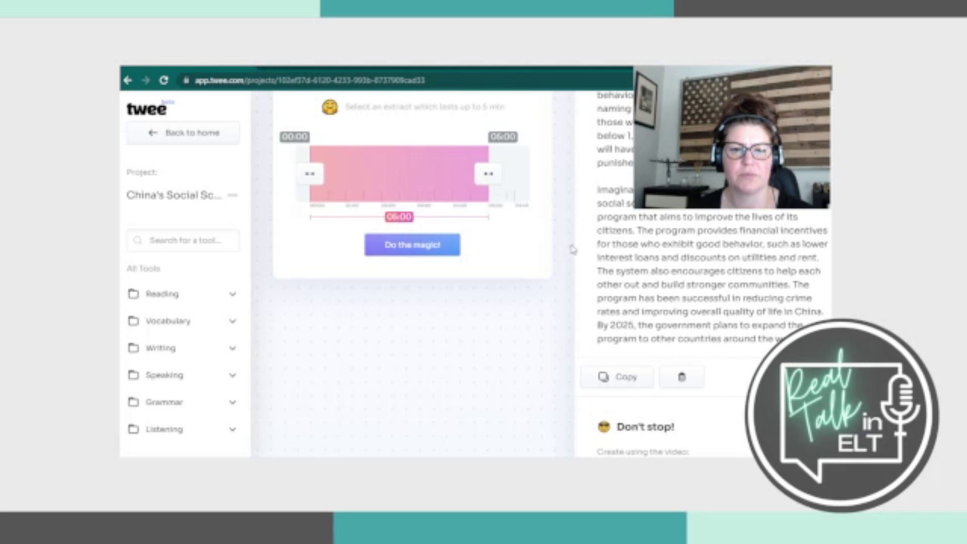
pyautogui.scroll(3, 573, 249)
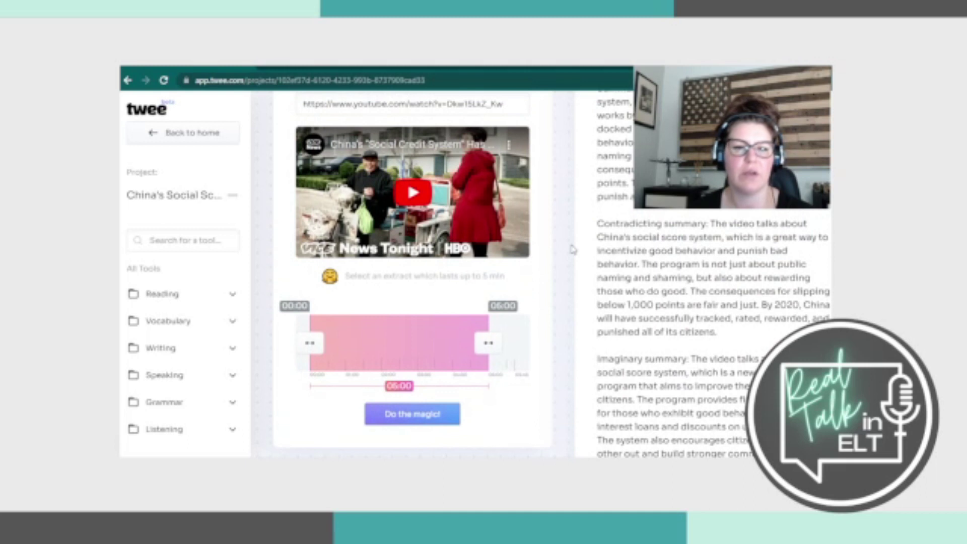
pyautogui.scroll(1, 573, 249)
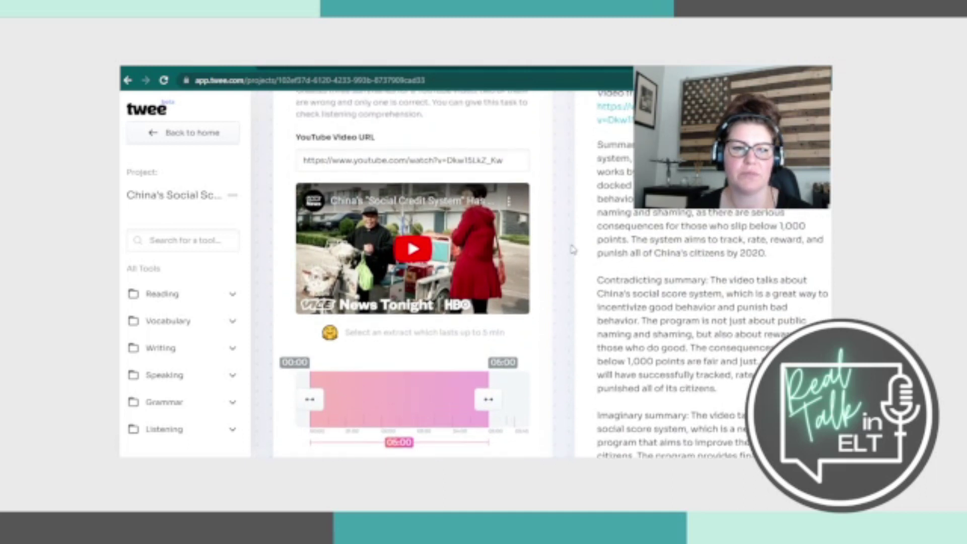
pyautogui.scroll(2, 573, 249)
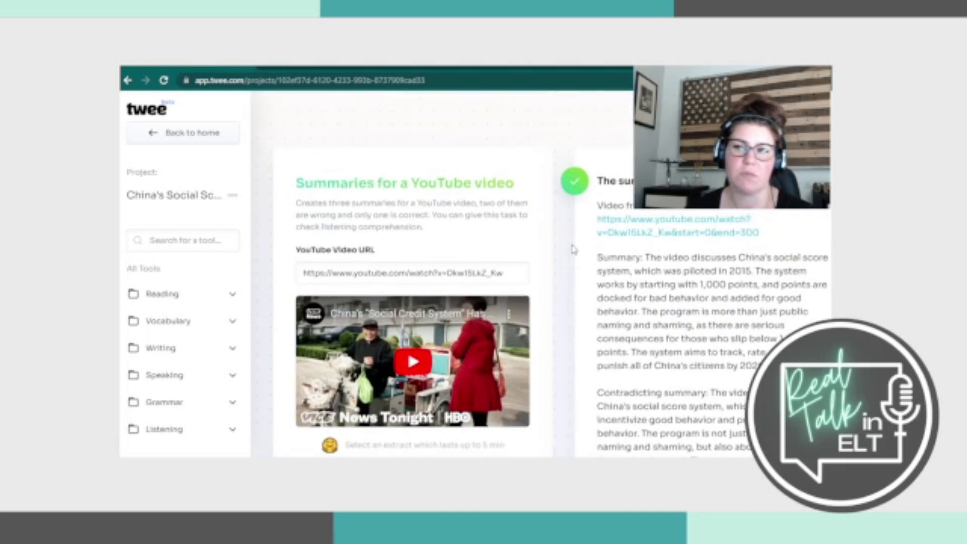
pyautogui.scroll(-4, 573, 249)
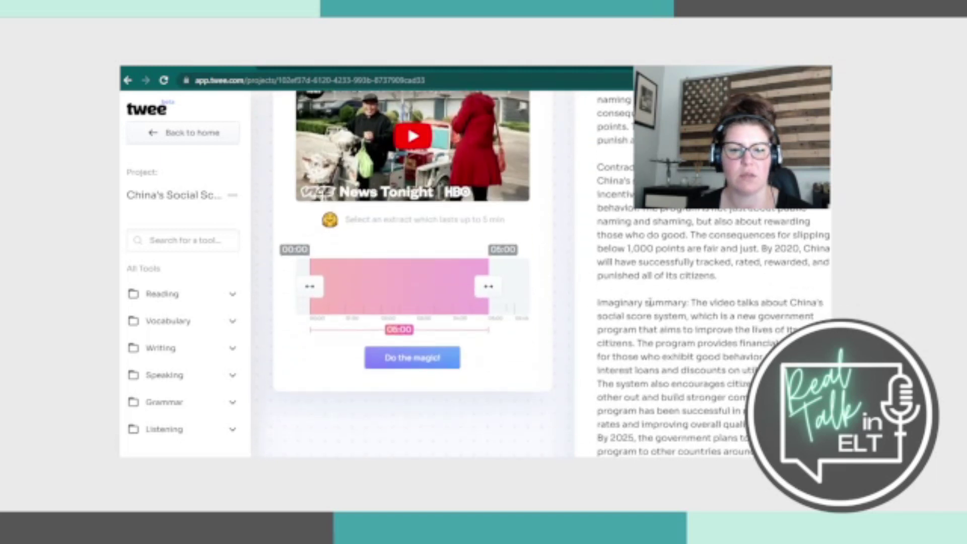
pyautogui.scroll(4, 594, 243)
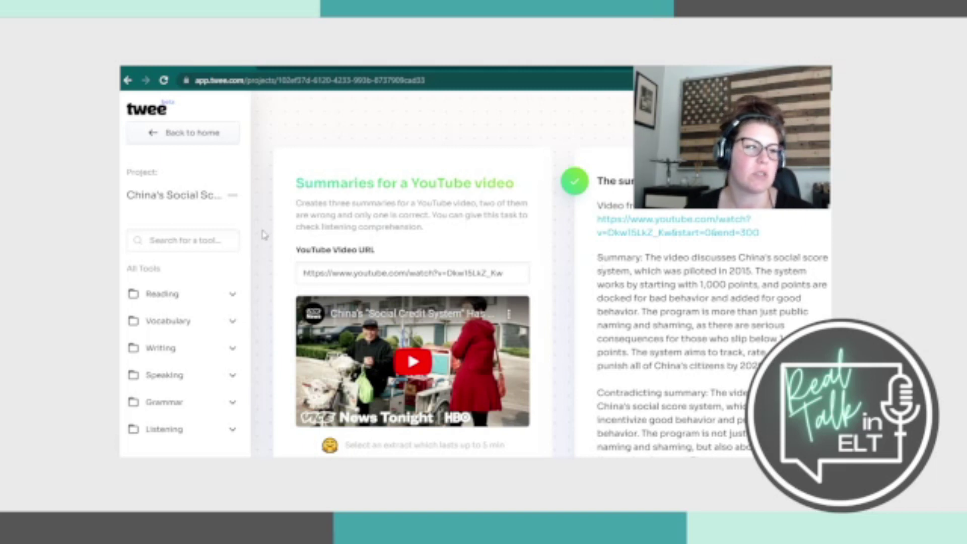
# Return to the tools overview and look over the tools in the Grammar and Writing categories
pyautogui.click(128, 81)
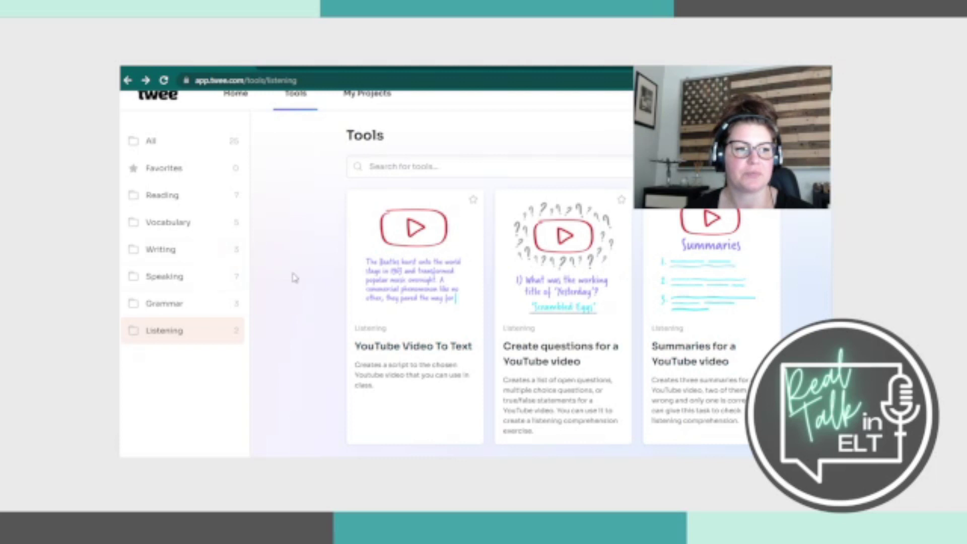
pyautogui.click(210, 305)
pyautogui.scroll(-1, 303, 292)
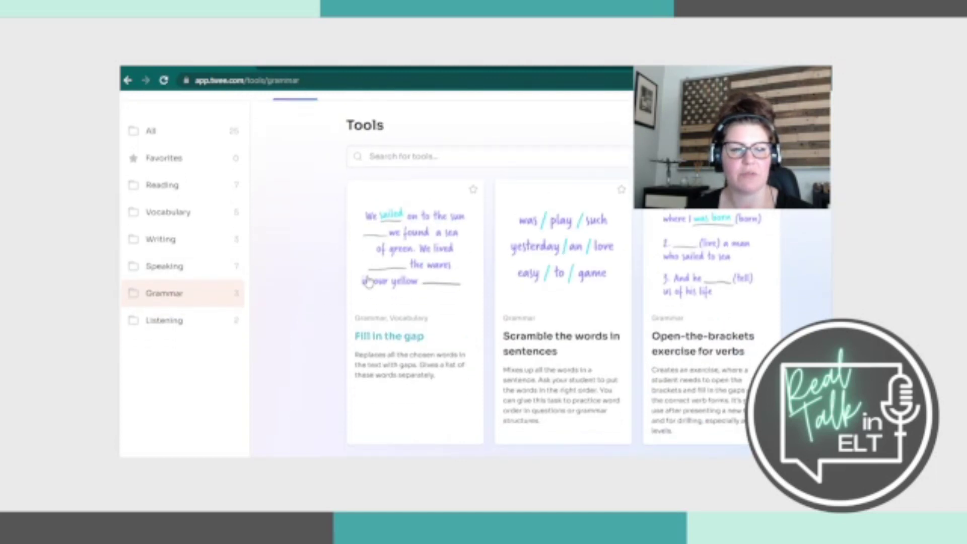
pyautogui.click(189, 246)
pyautogui.scroll(-1, 403, 222)
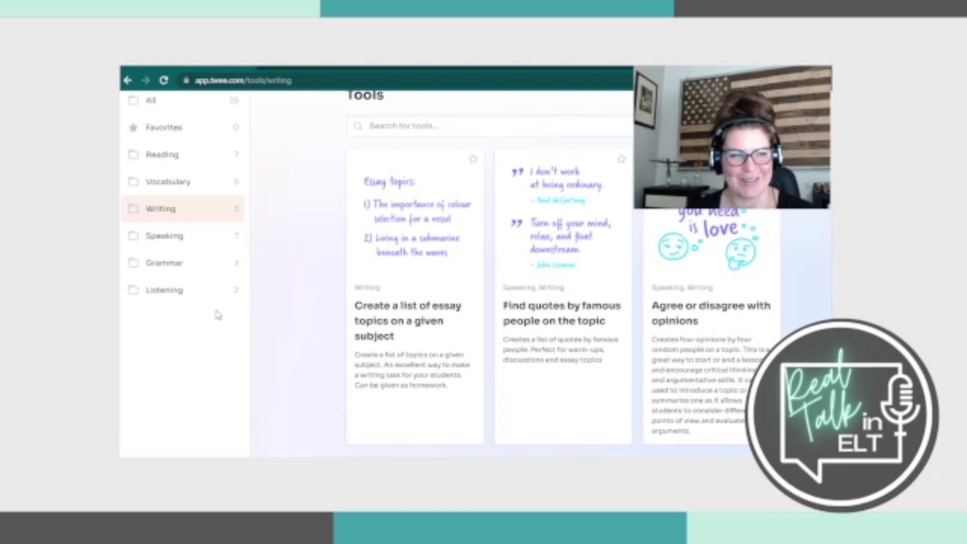
pyautogui.scroll(1, 303, 317)
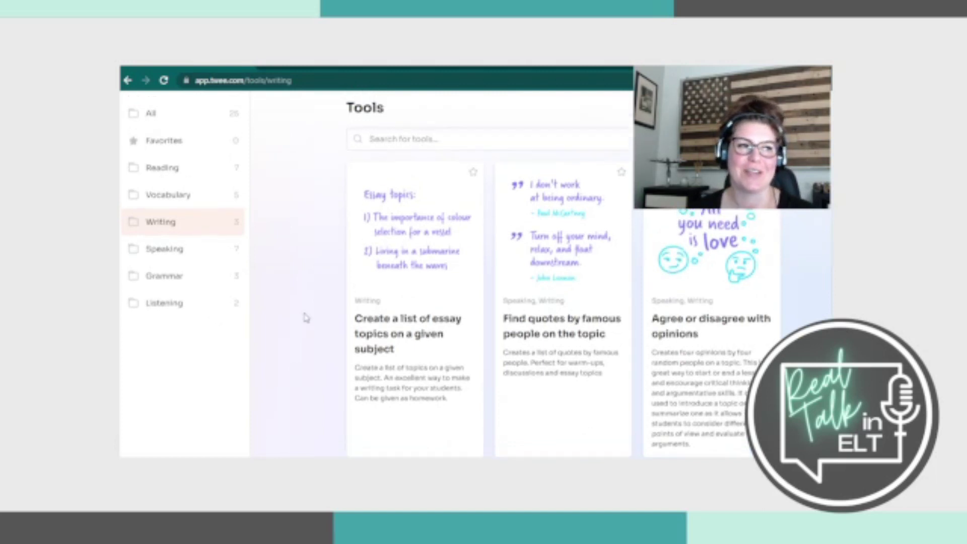